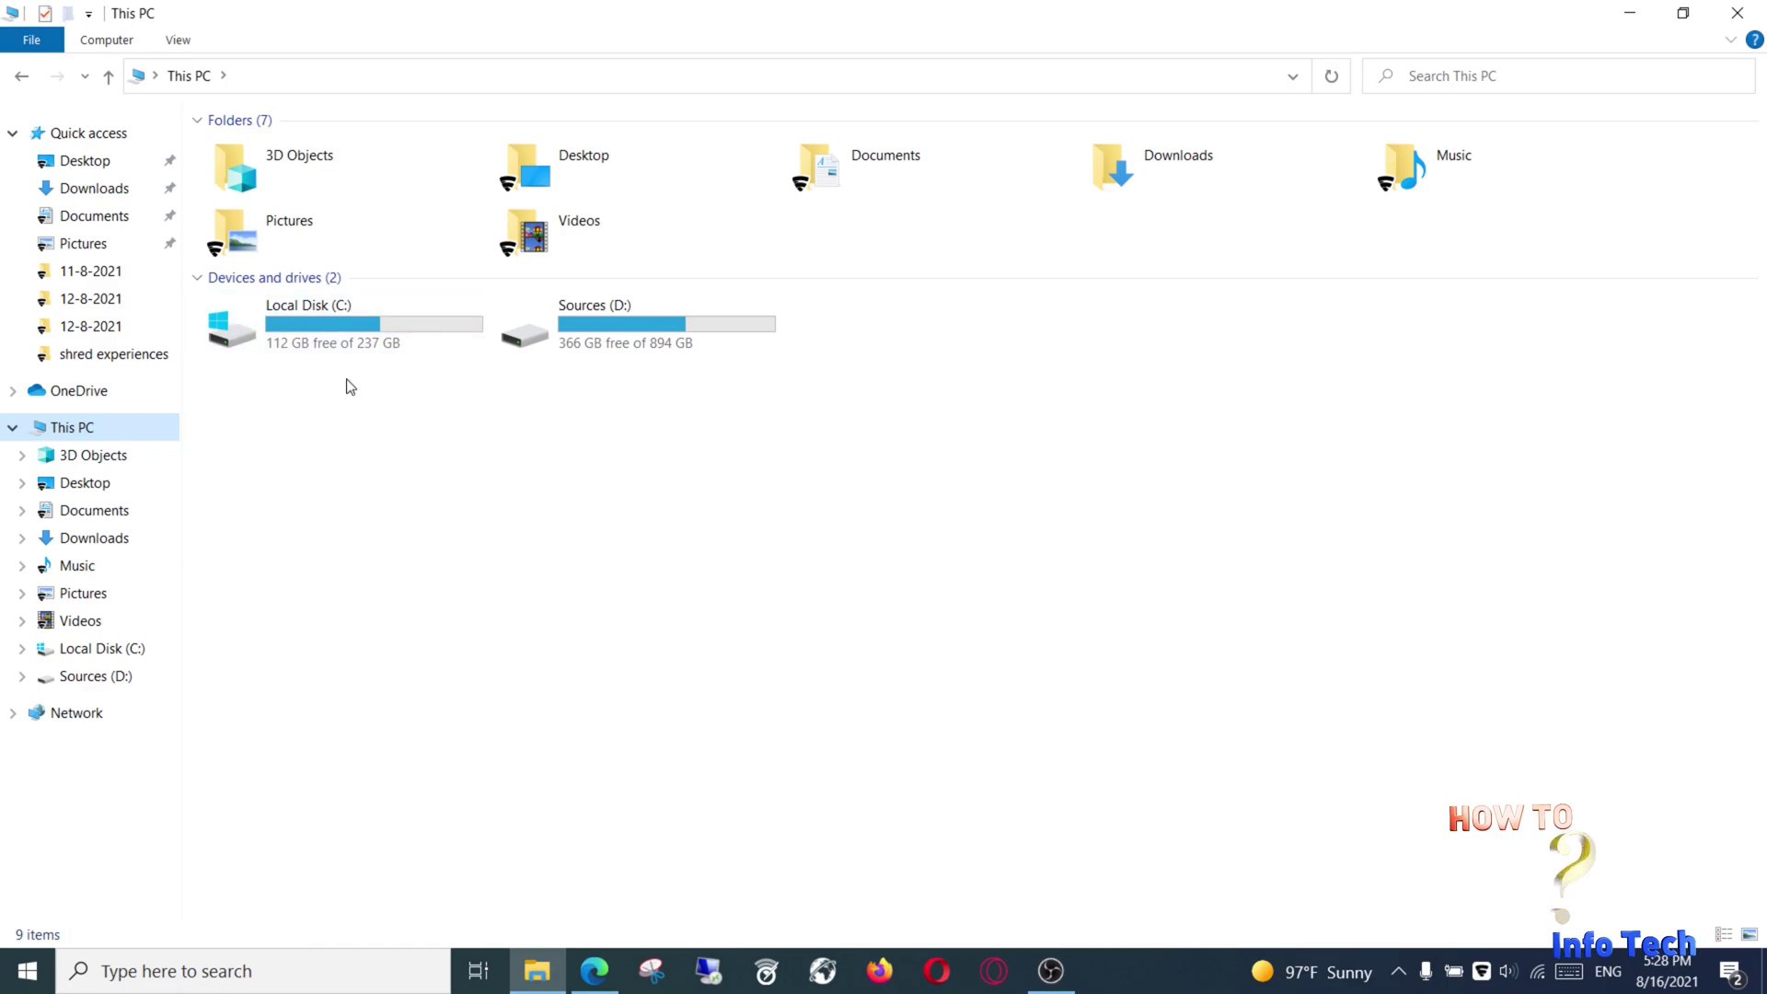
Open System Protection via 'restore' and lower the C: drive's maximum restore-point disk usage.
left_click(276, 971)
type("restore")
key("Return")
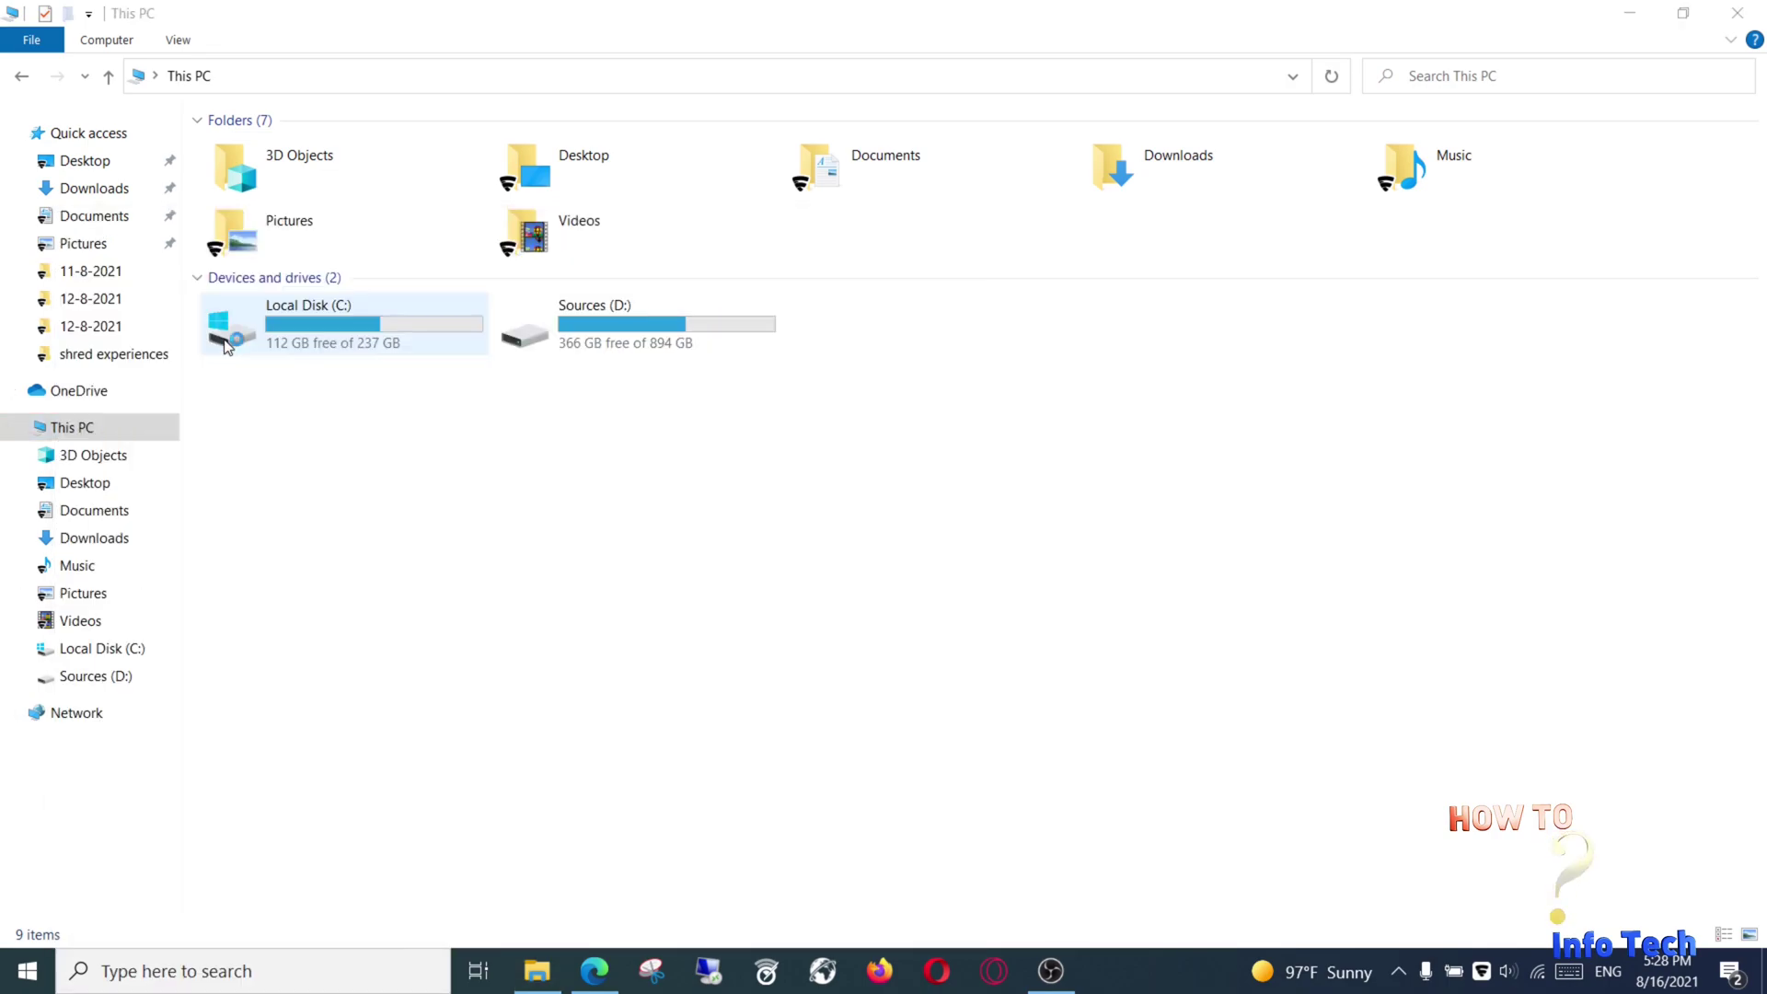
left_click_drag(255, 77, 223, 219)
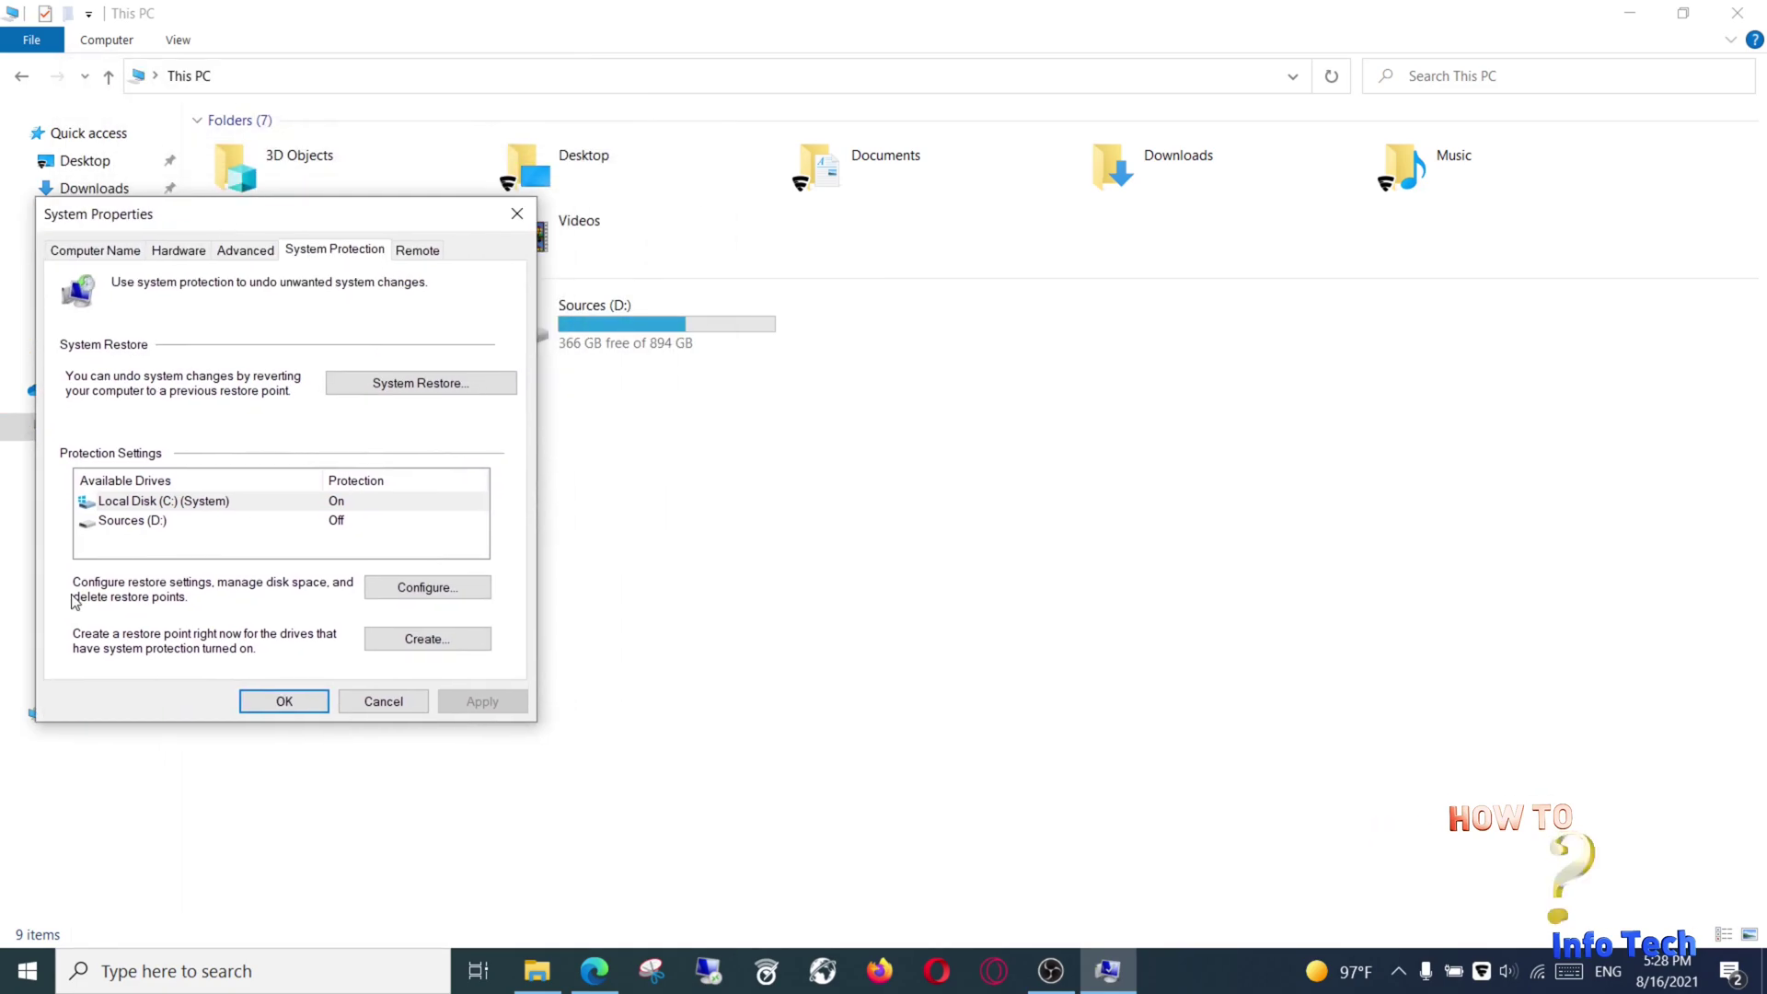
left_click(426, 587)
left_click_drag(304, 615, 267, 605)
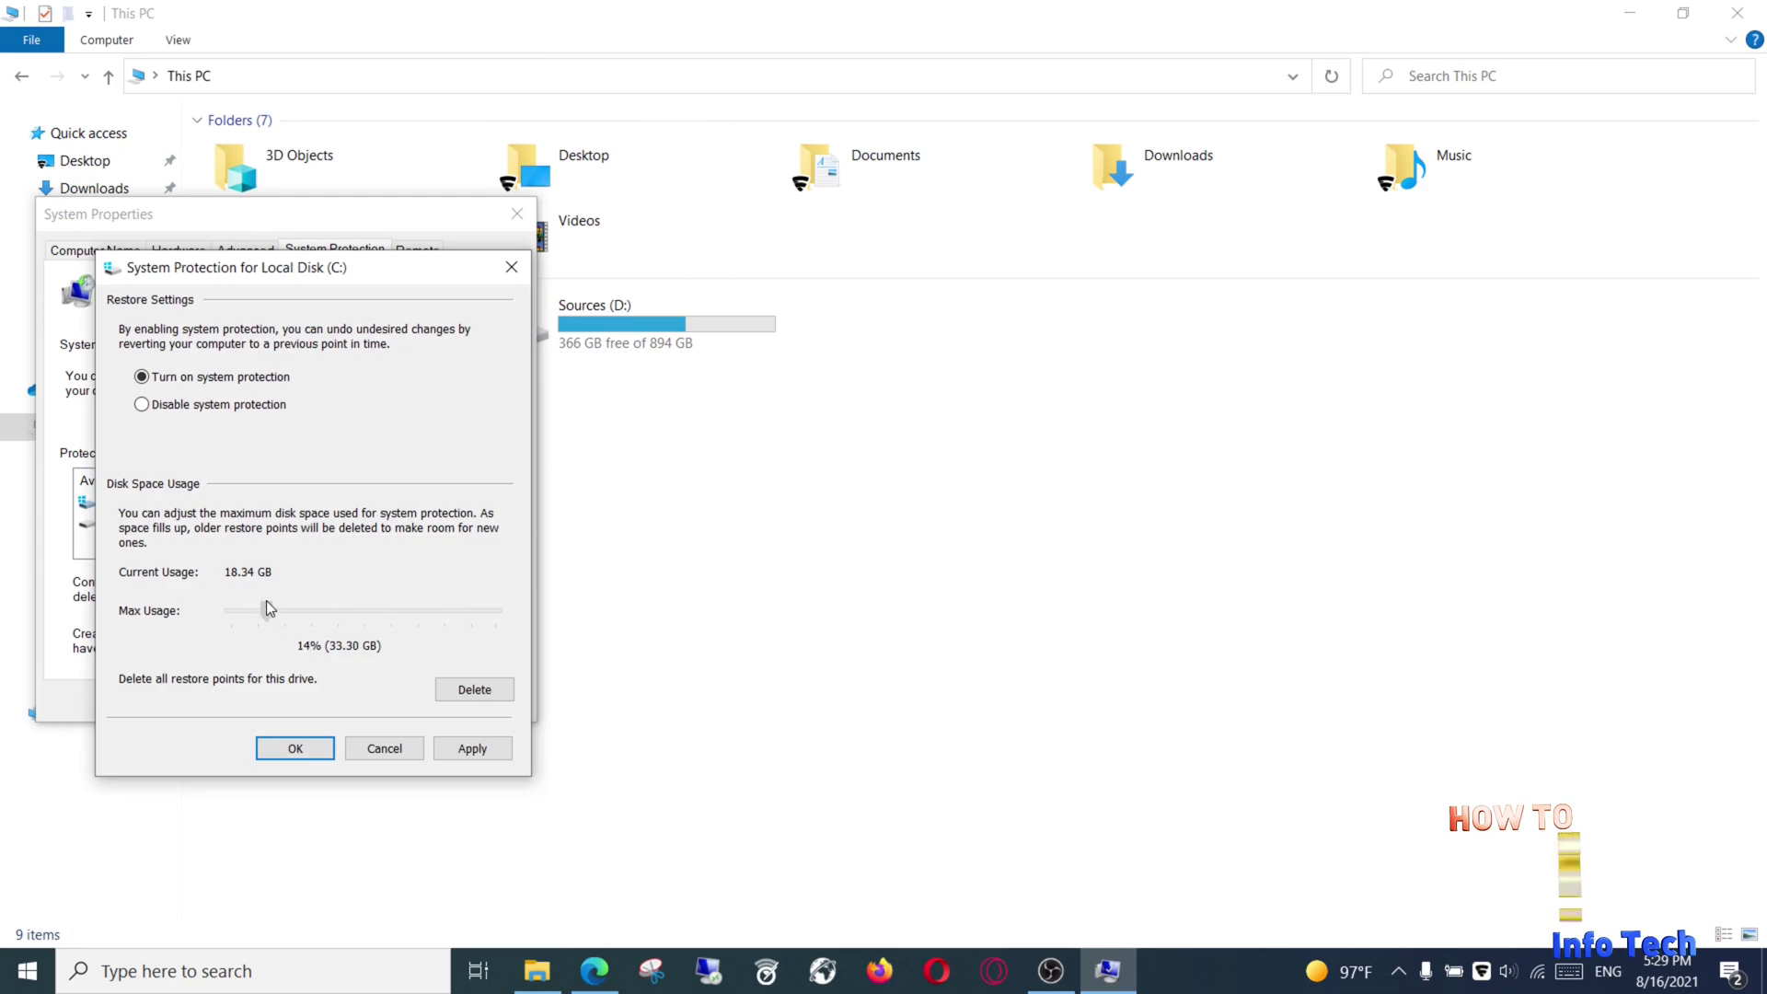
left_click(482, 744)
left_click(303, 753)
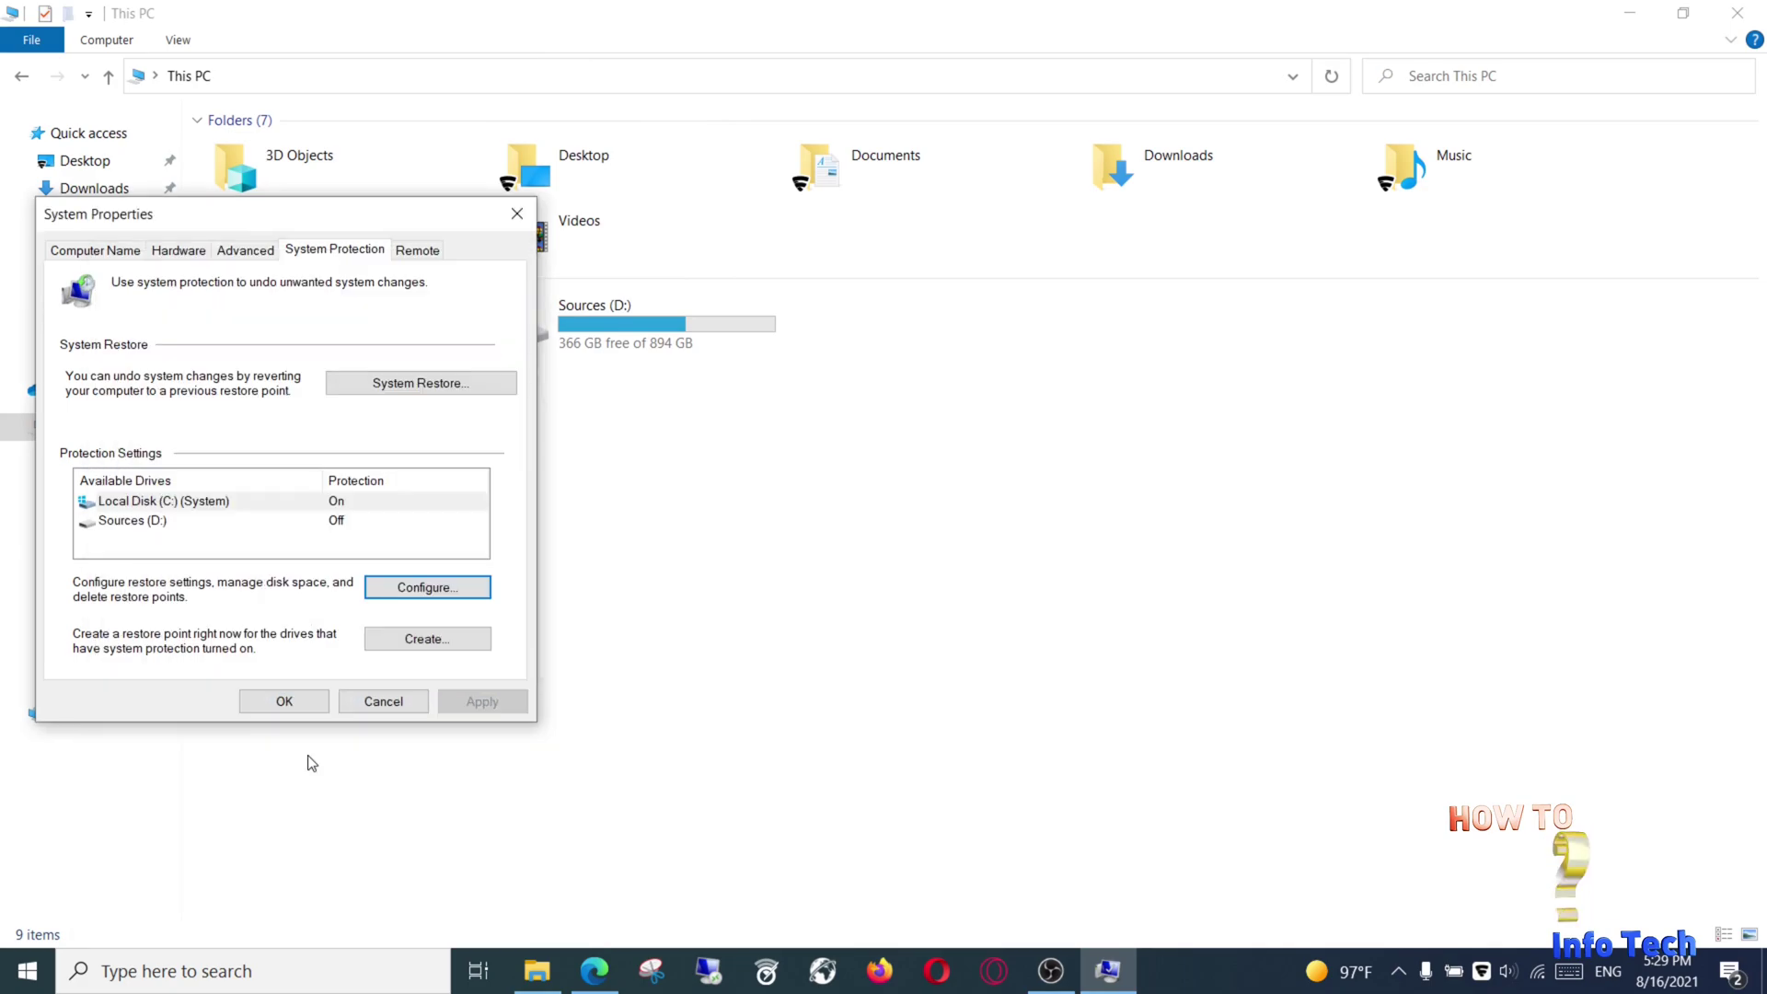
Create a restore point named 'before update to windows 10', then close System Properties.
left_click(440, 647)
type("before update to w")
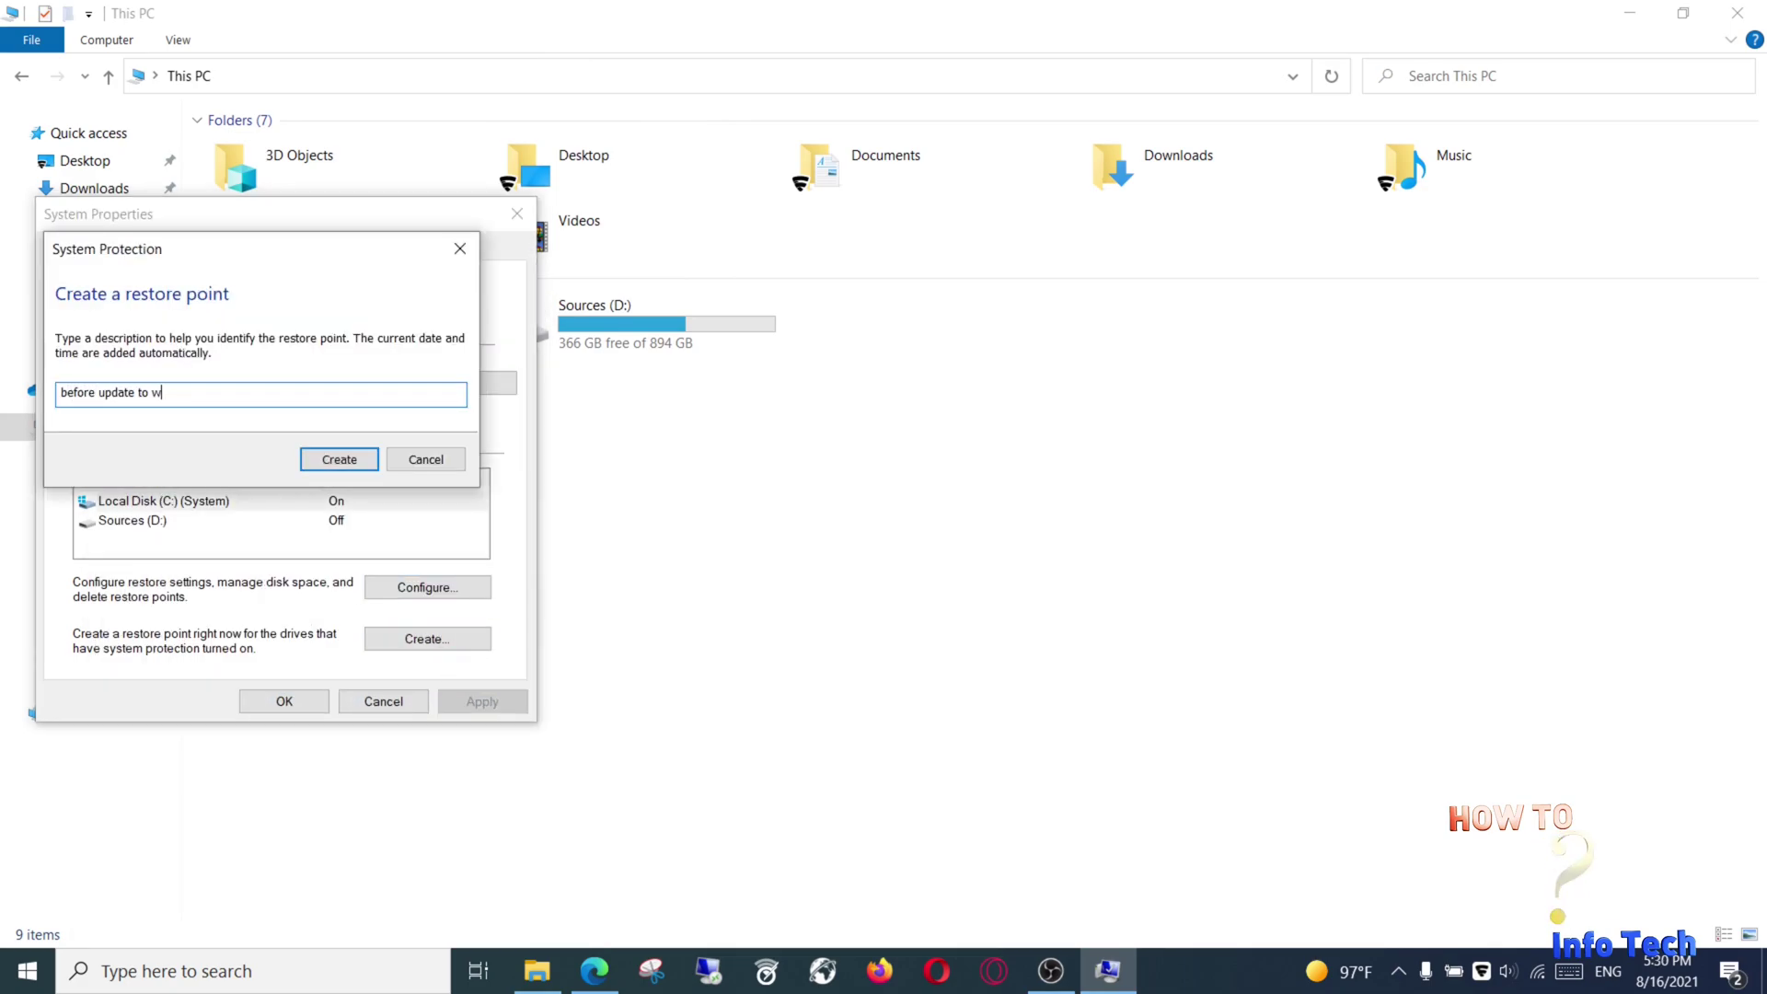
type("indows")
type(" 10")
left_click(335, 453)
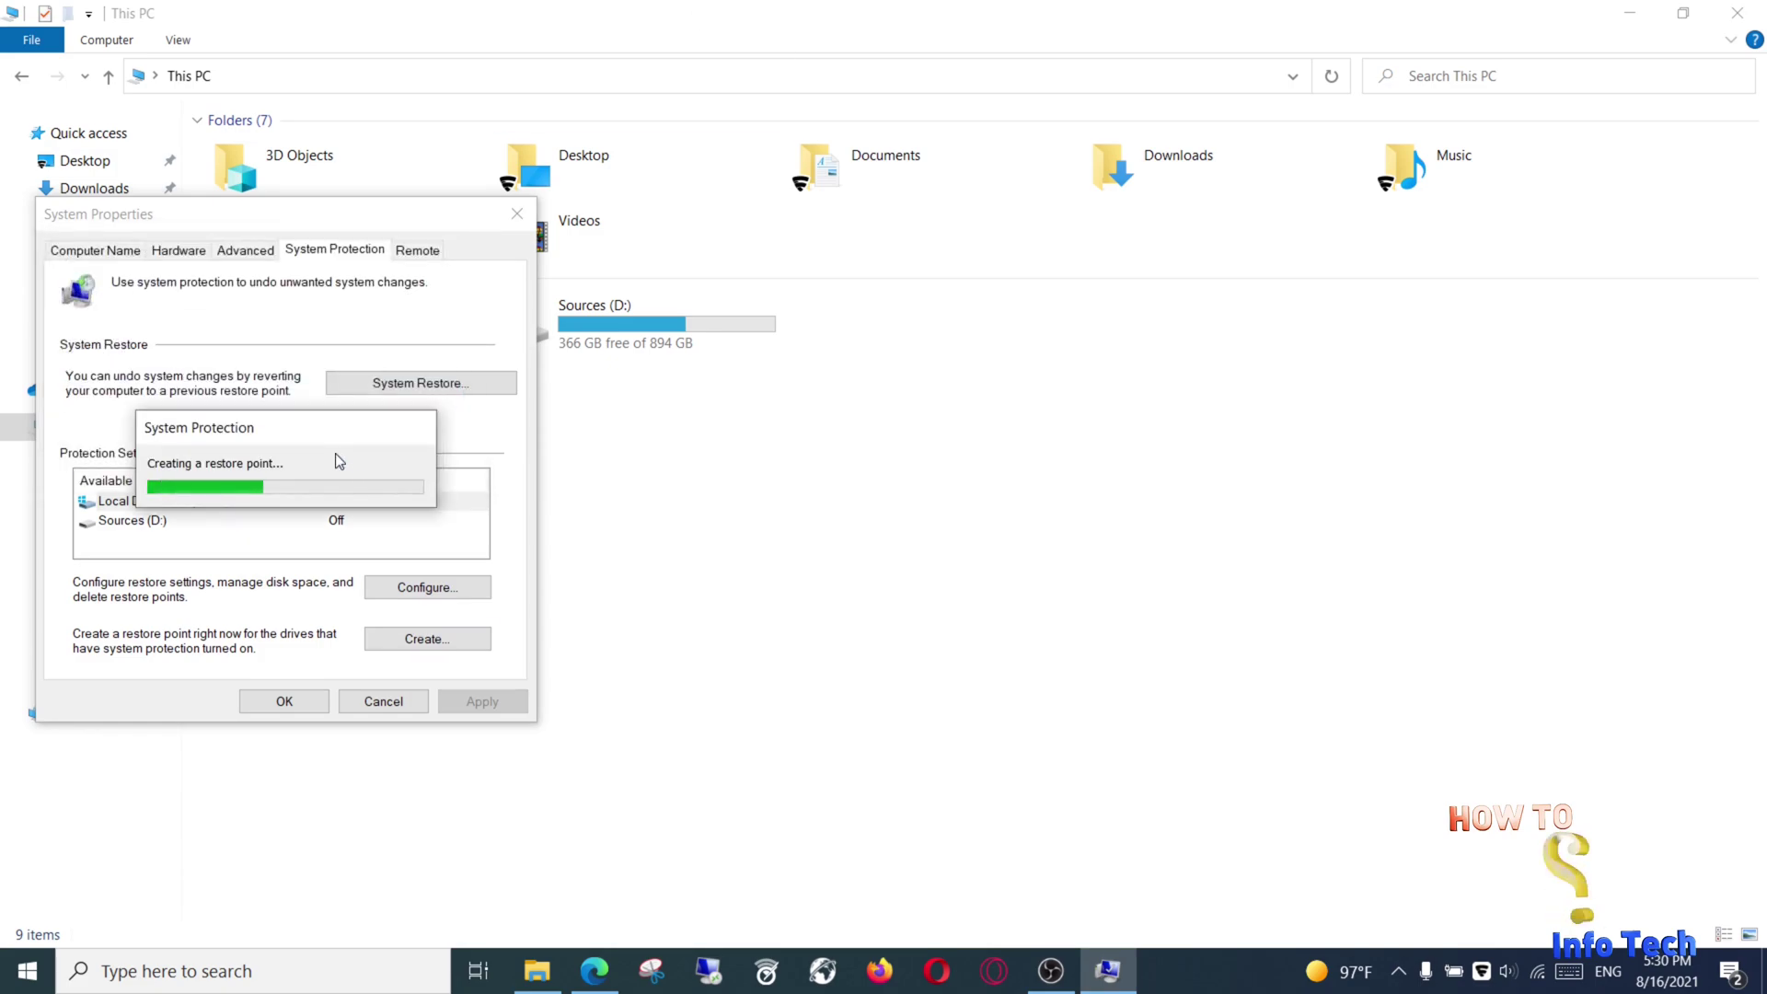
left_click(1398, 971)
left_click(1402, 970)
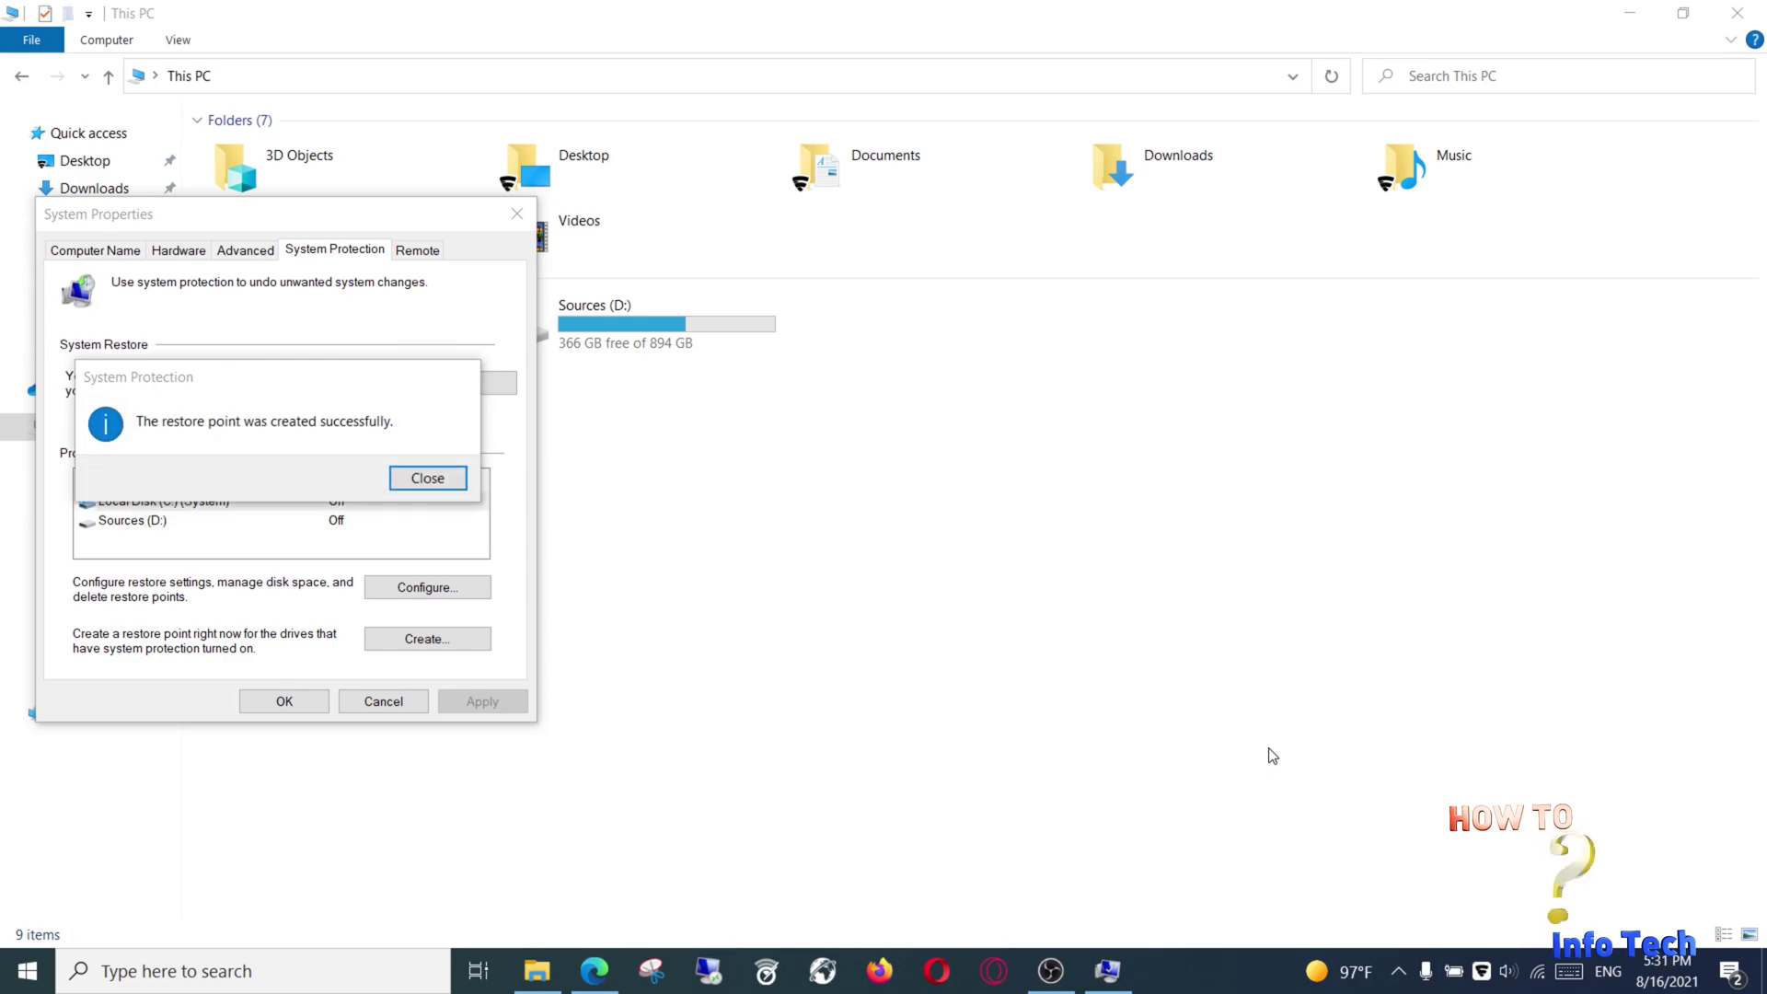
left_click(427, 478)
left_click(304, 701)
Run winver to confirm Windows 10 version 21H1, build 19043.1165, then reopen Search.
key("super+s")
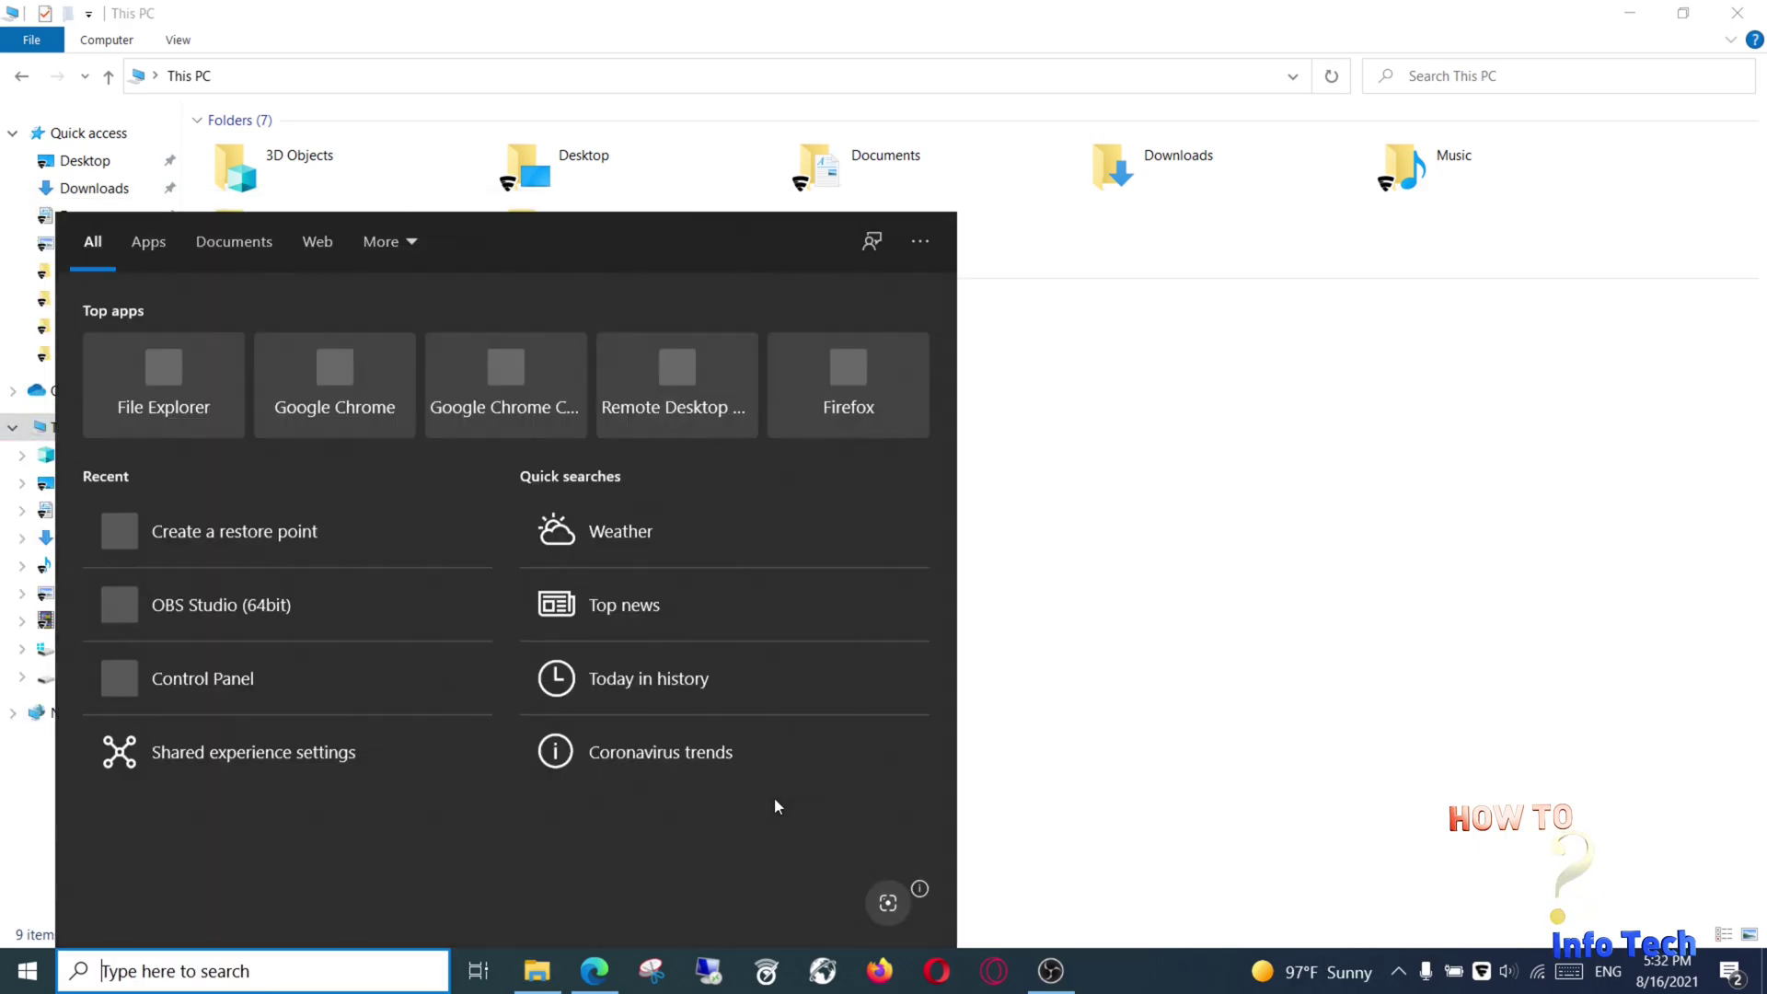
type("win")
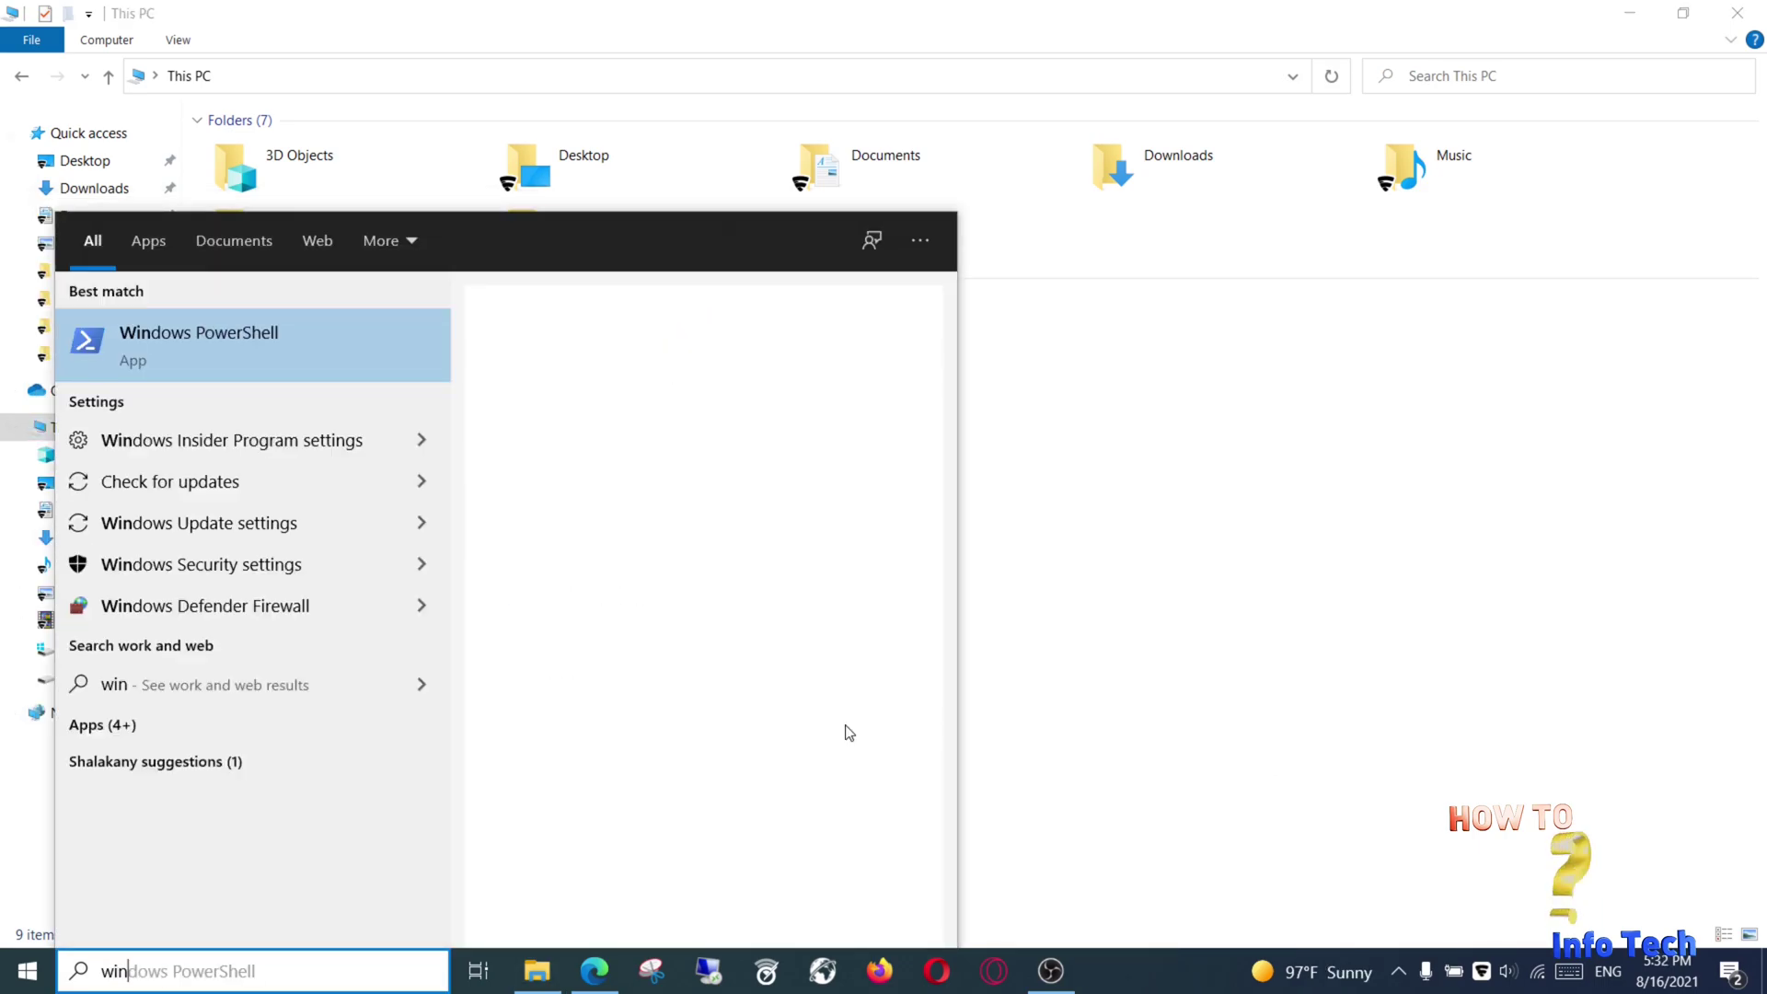
type("ver")
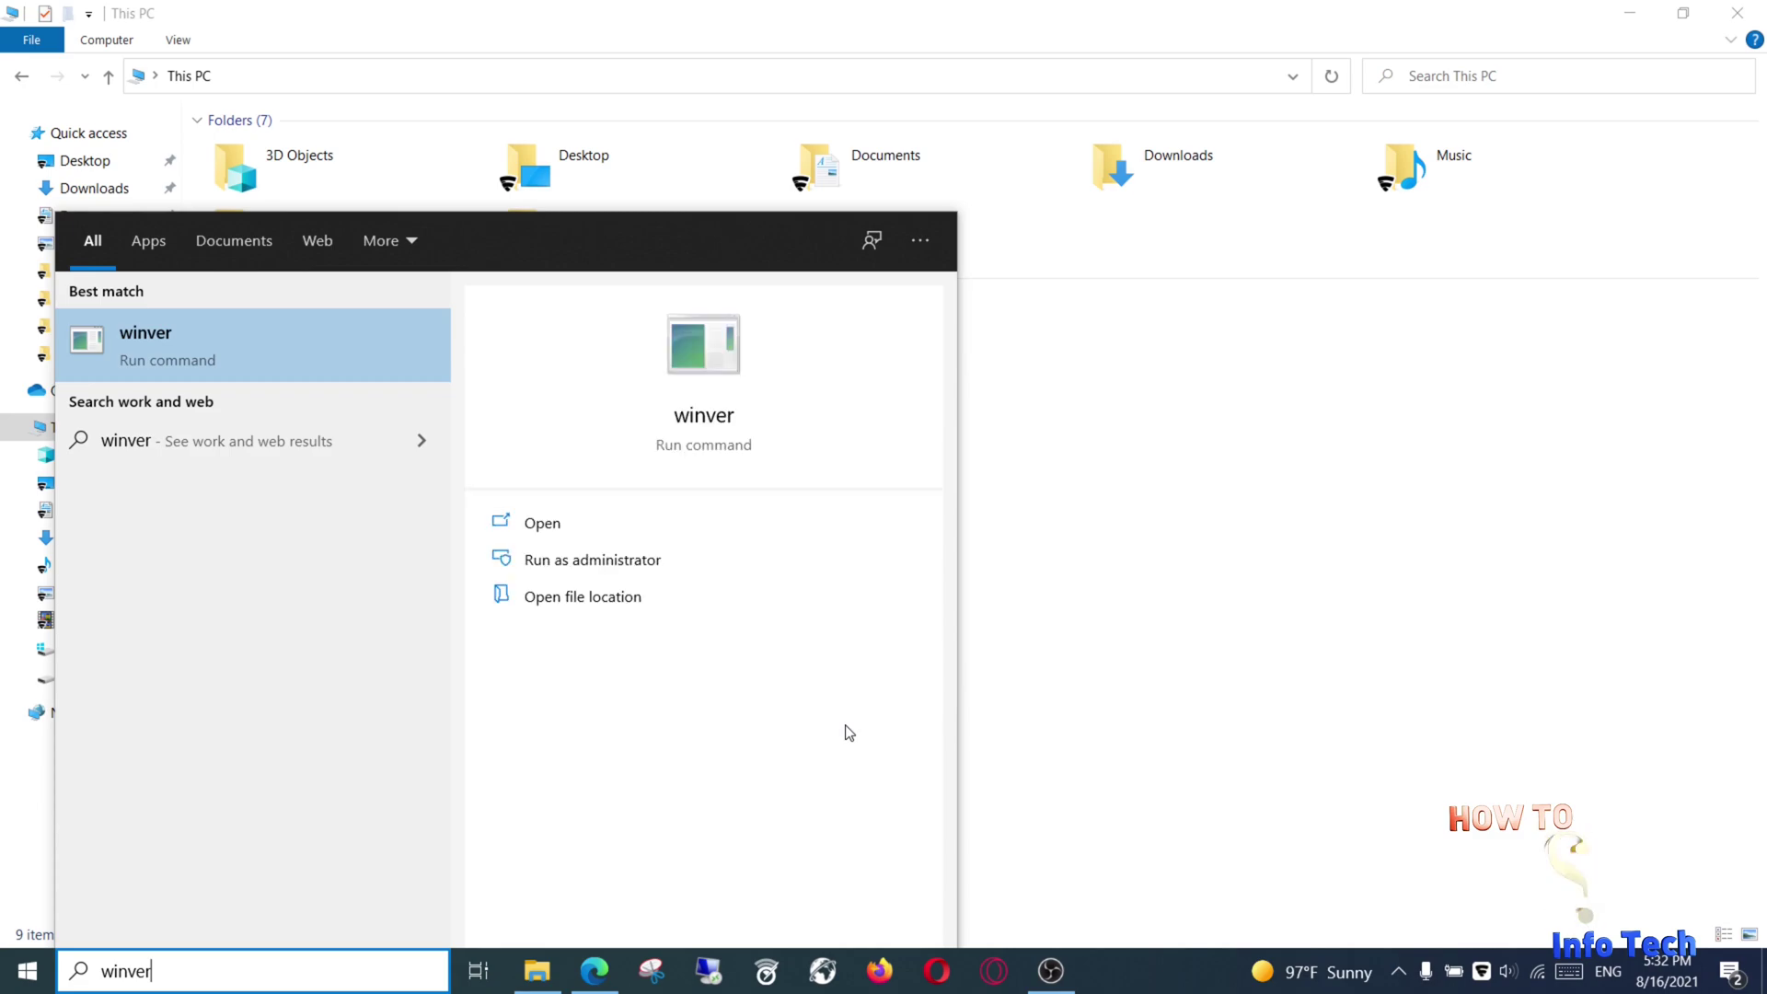
key("Return")
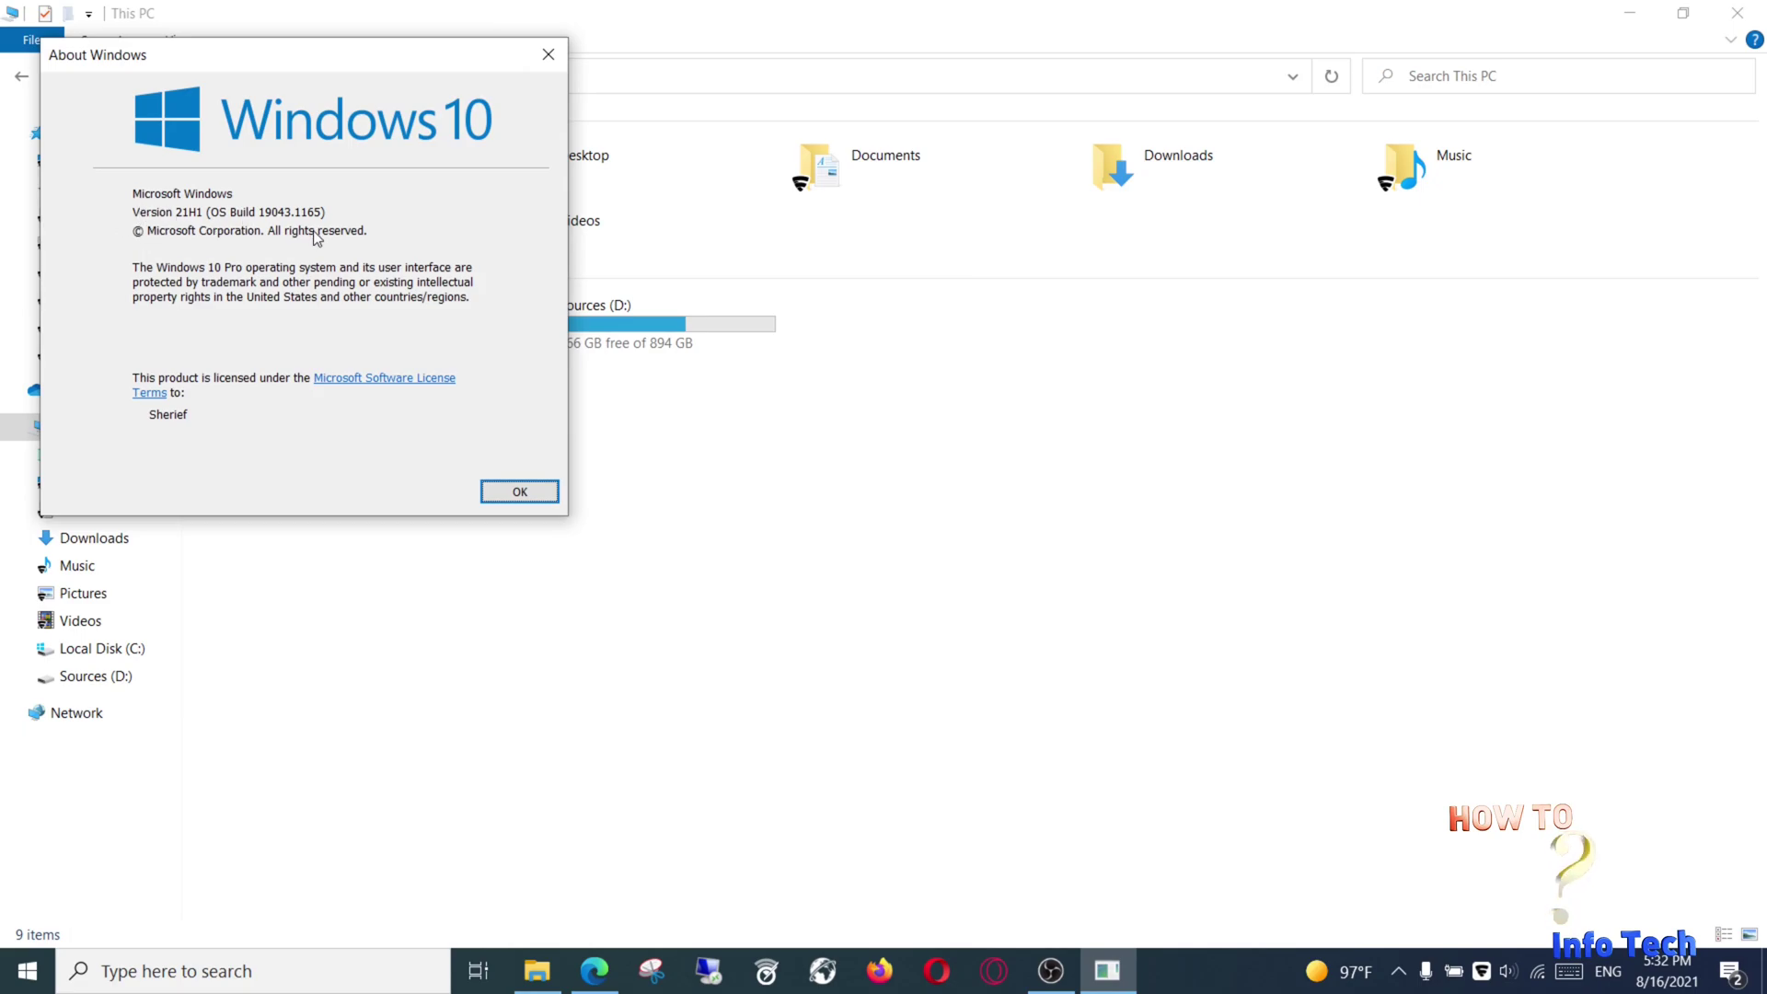
left_click(517, 492)
key("super+s")
Search 'windows' and open Windows Update, which reports the PC is up to date.
type("windows")
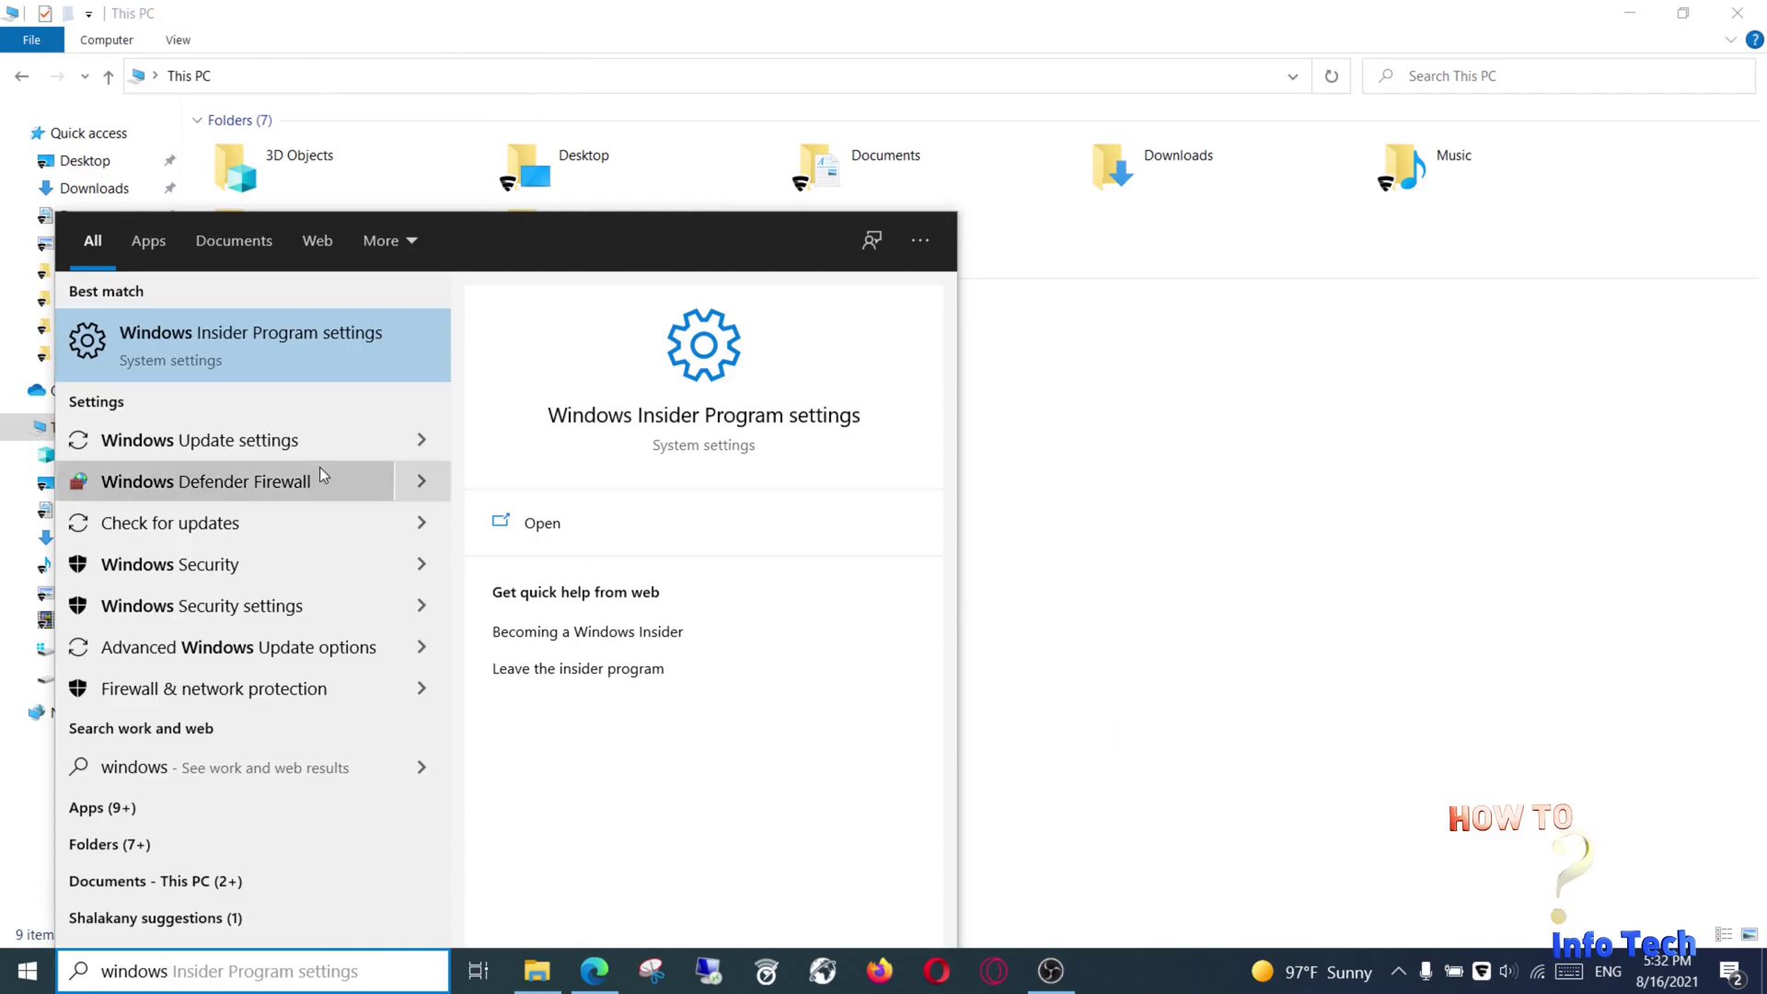
left_click(327, 523)
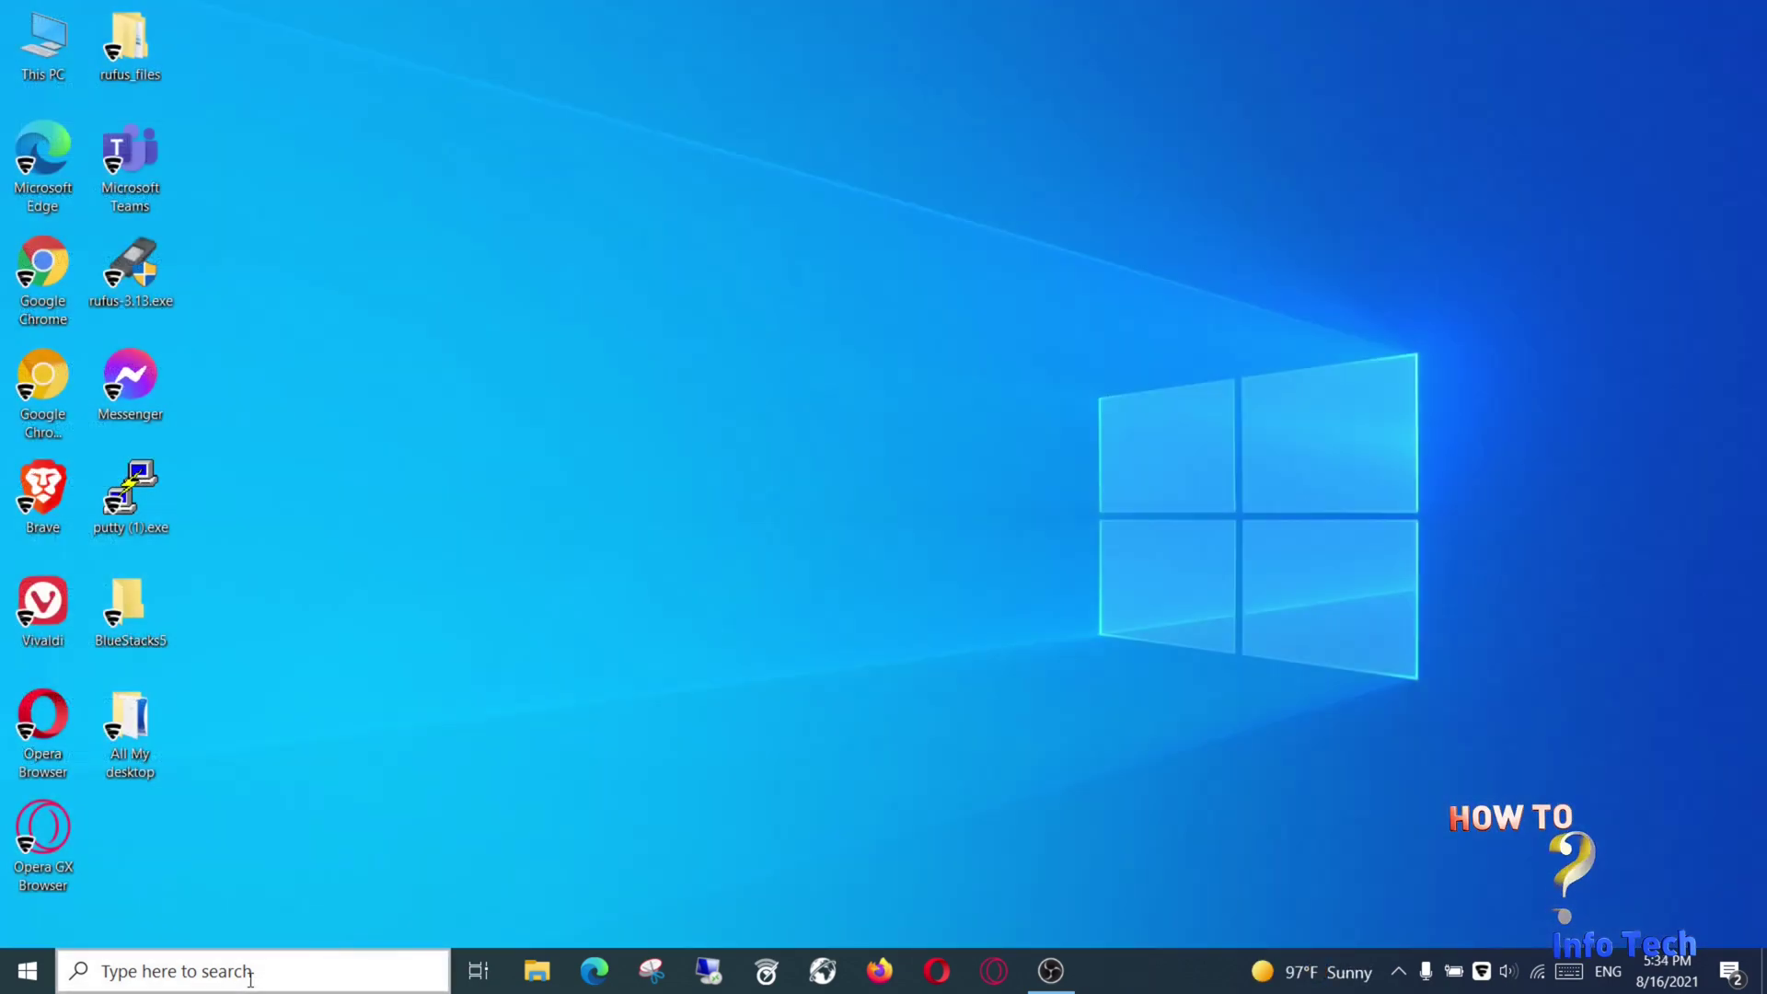
key("super+s")
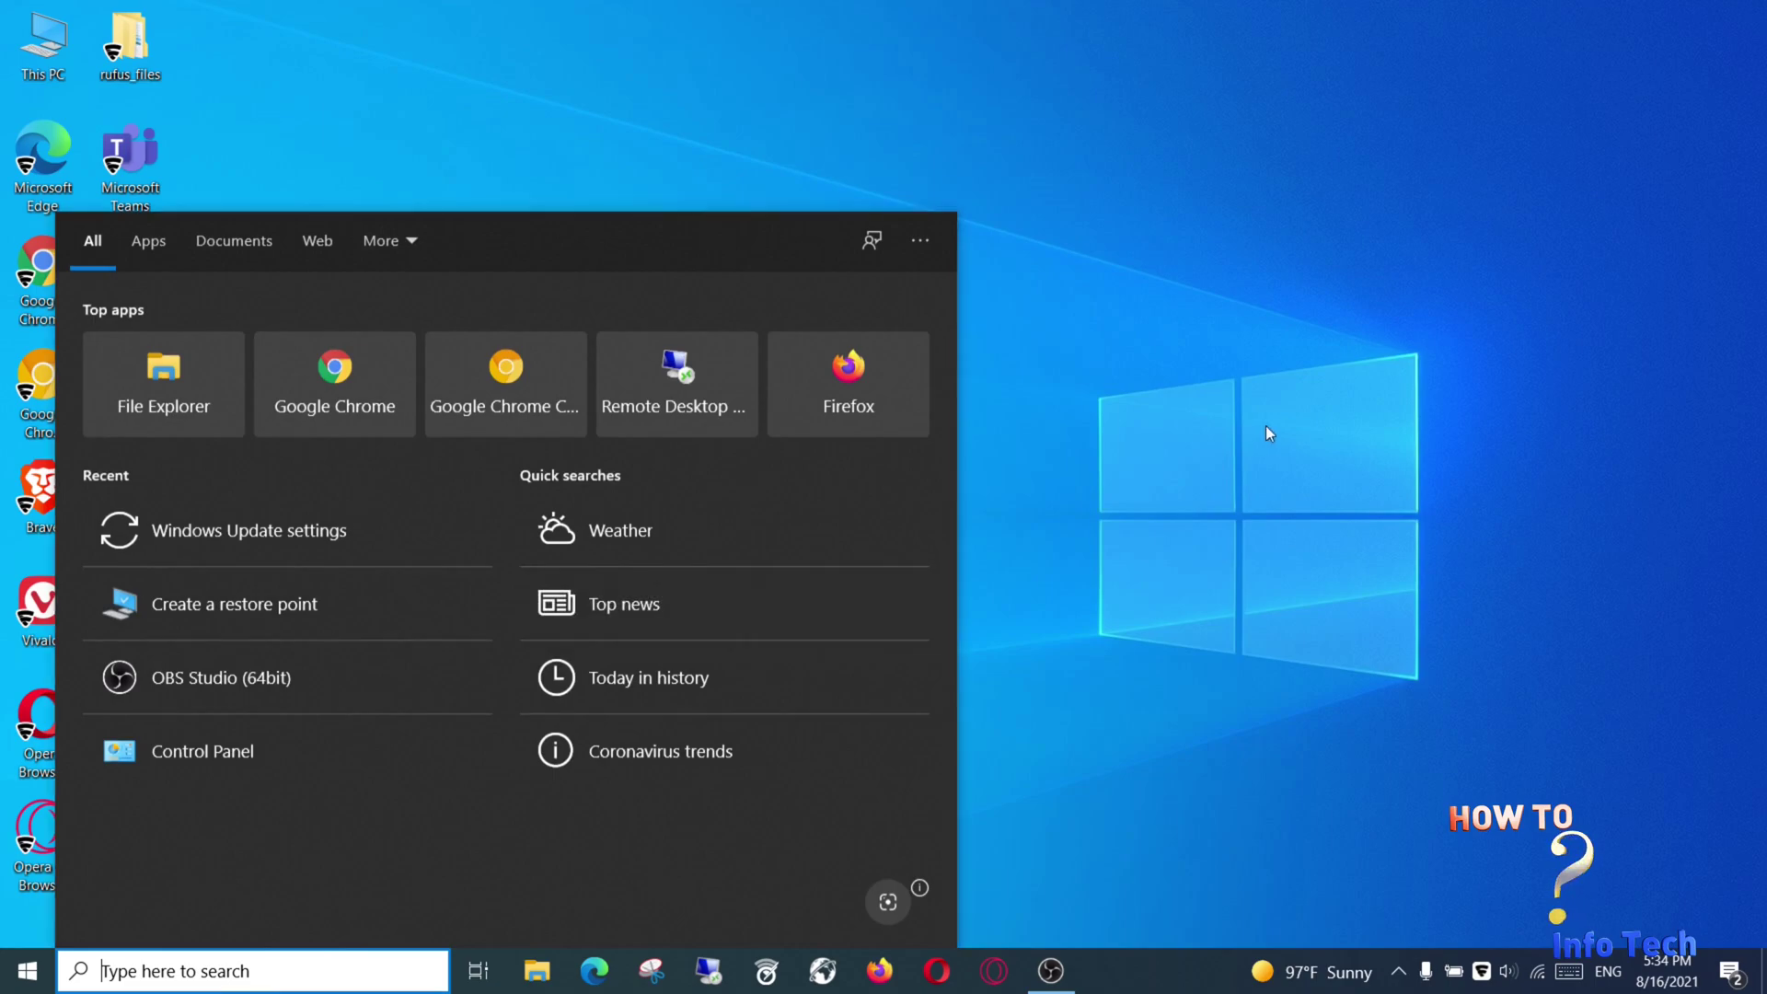
Search 'insider' and open the Windows Insider Program settings page.
type("i")
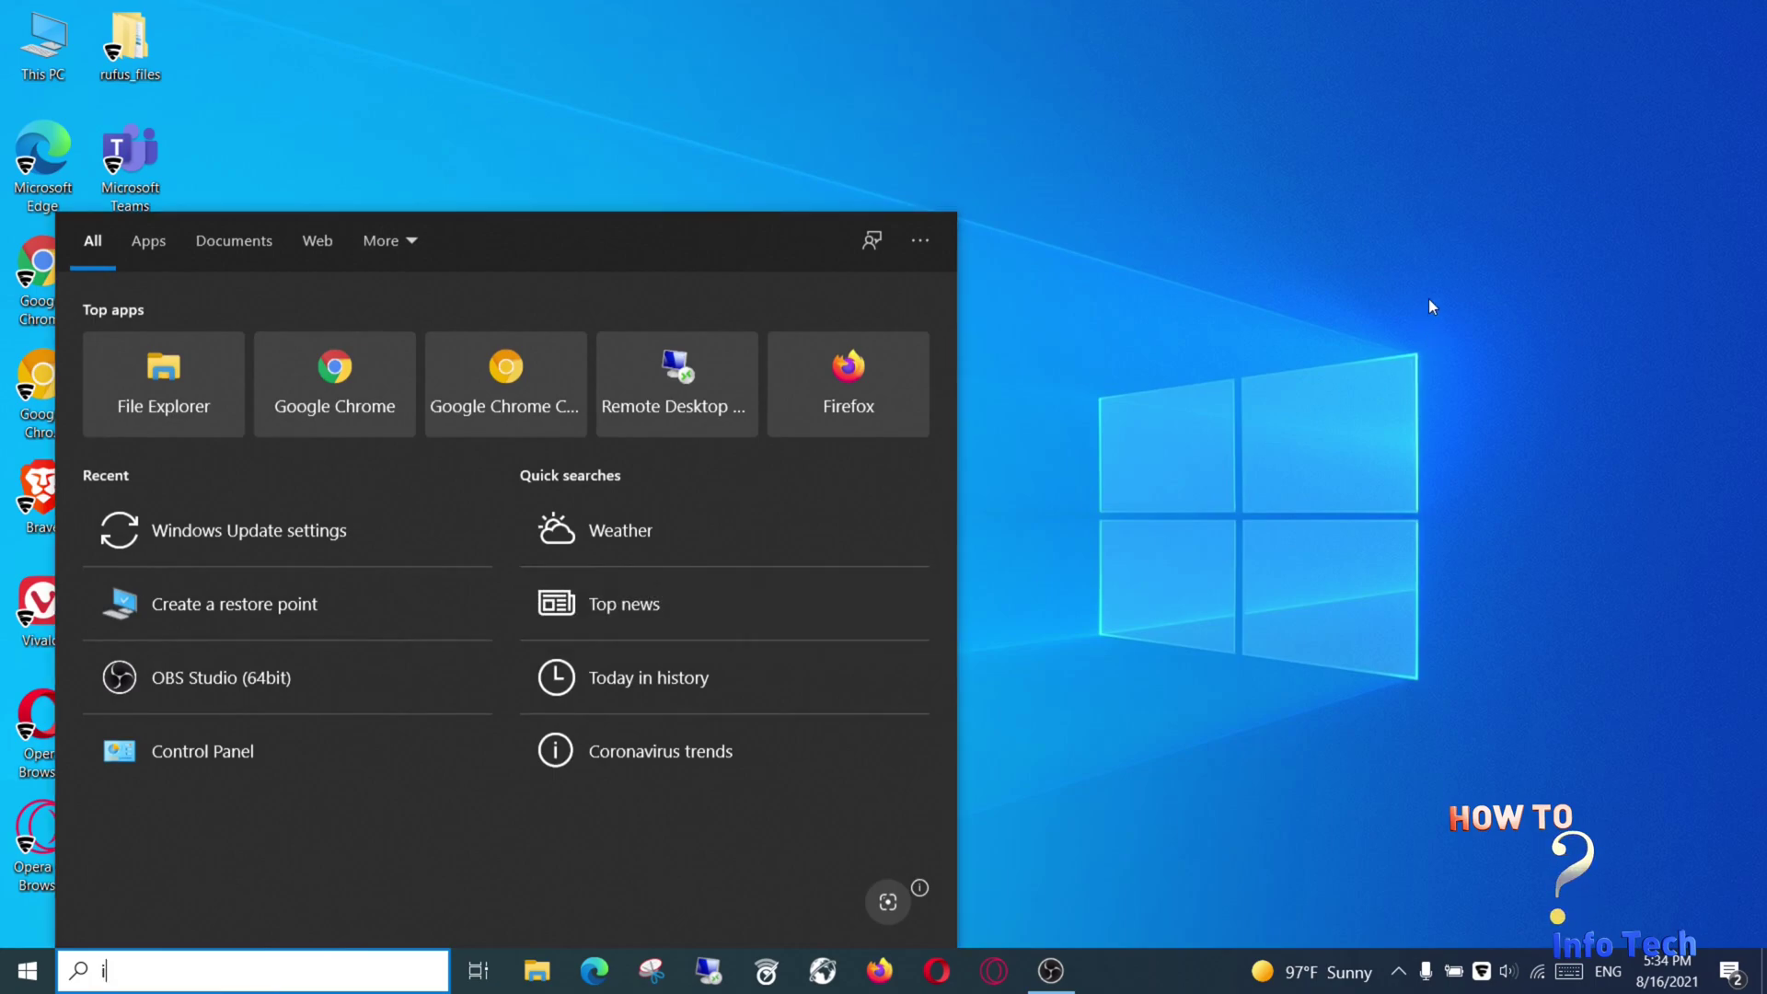
type("nsider")
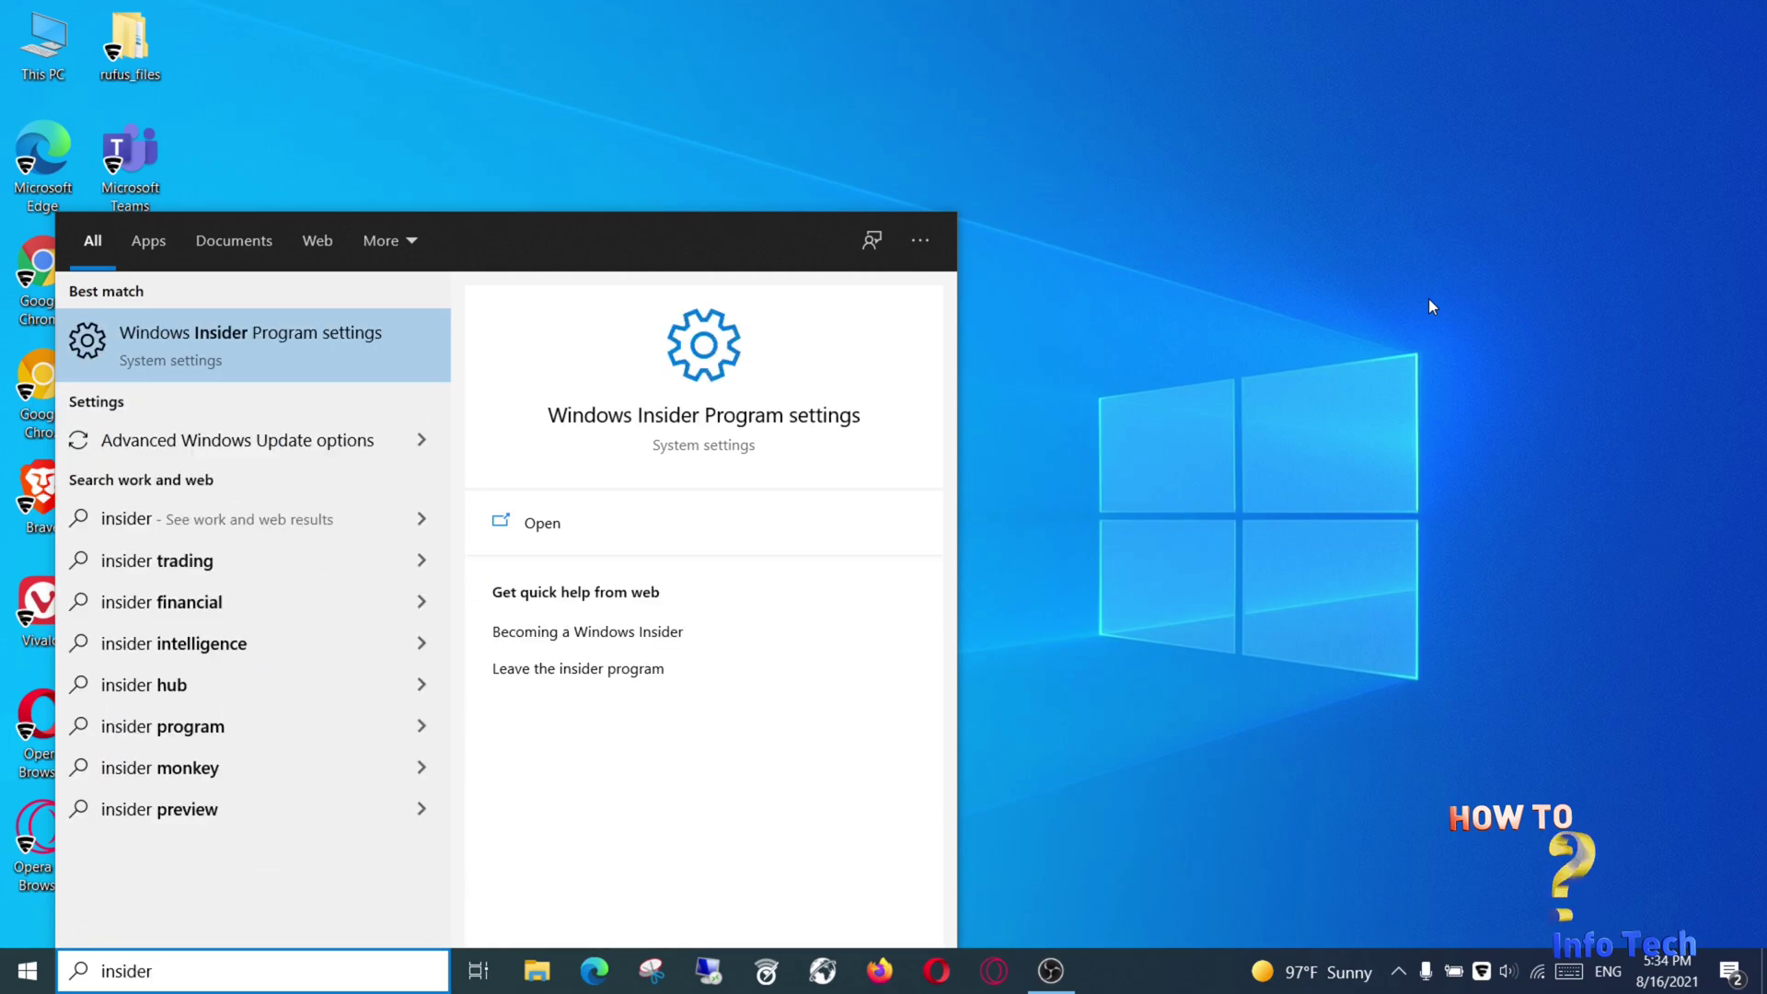
left_click(252, 345)
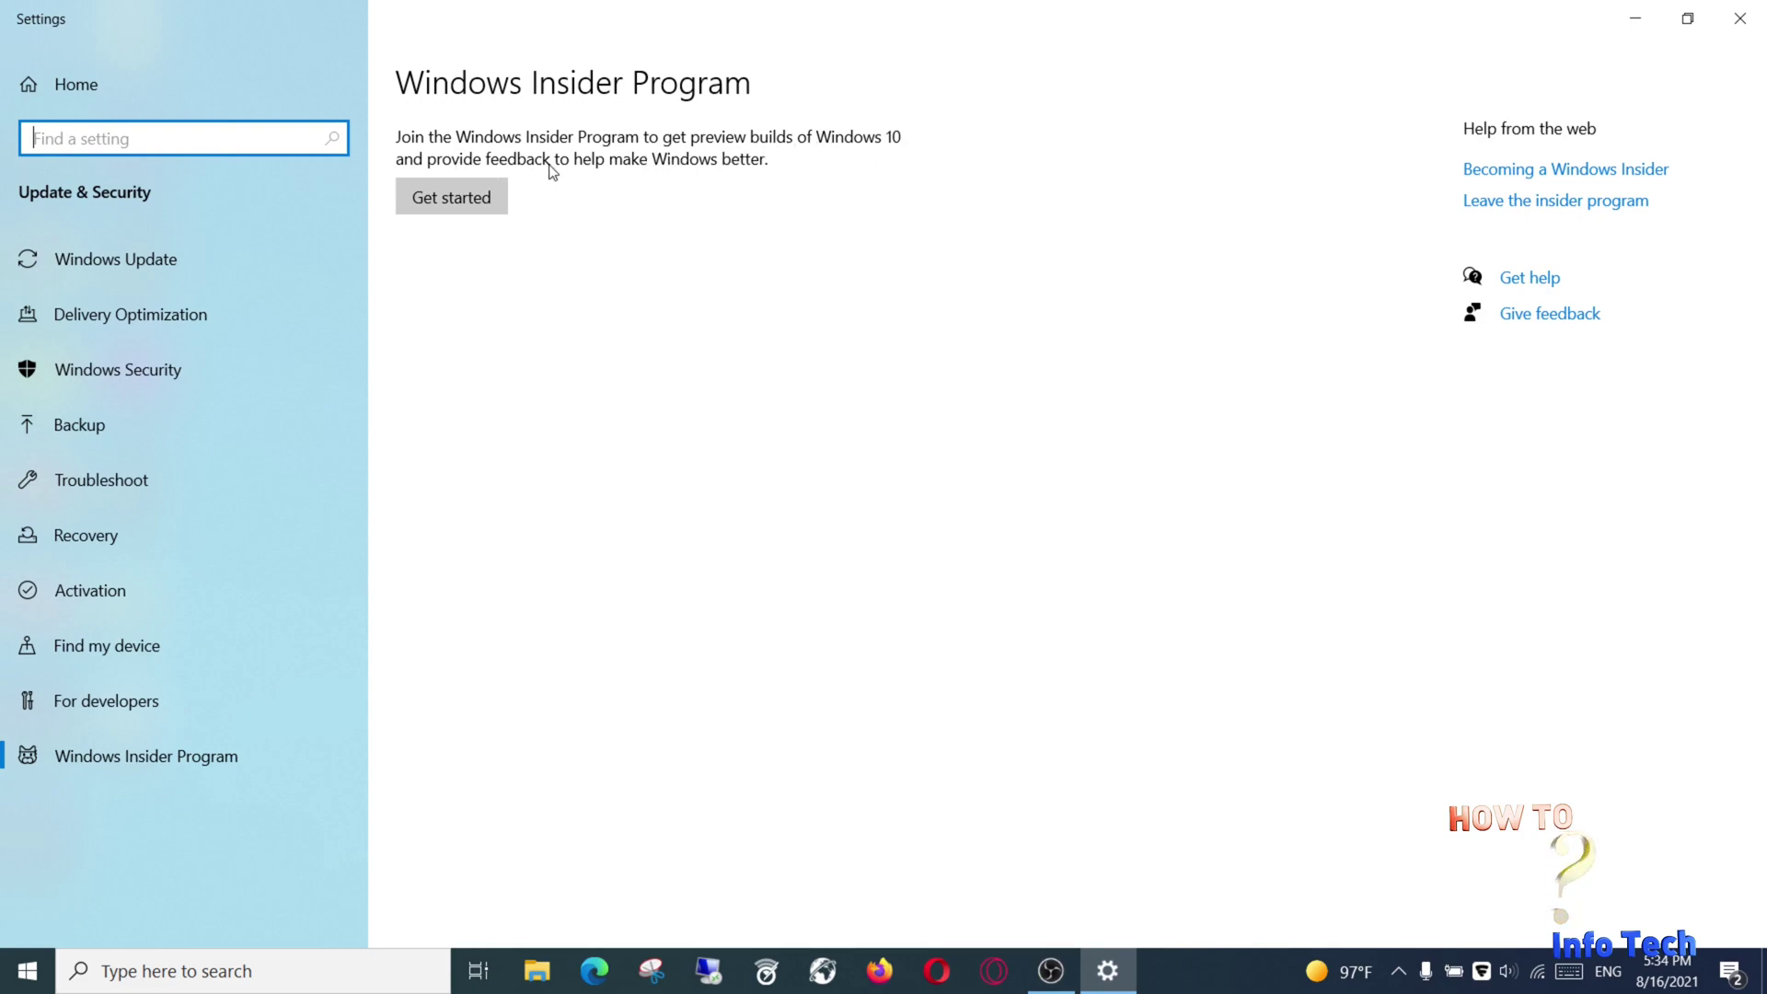
Get started and sign up for the Windows Insider Program, accepting the program agreement.
left_click(480, 205)
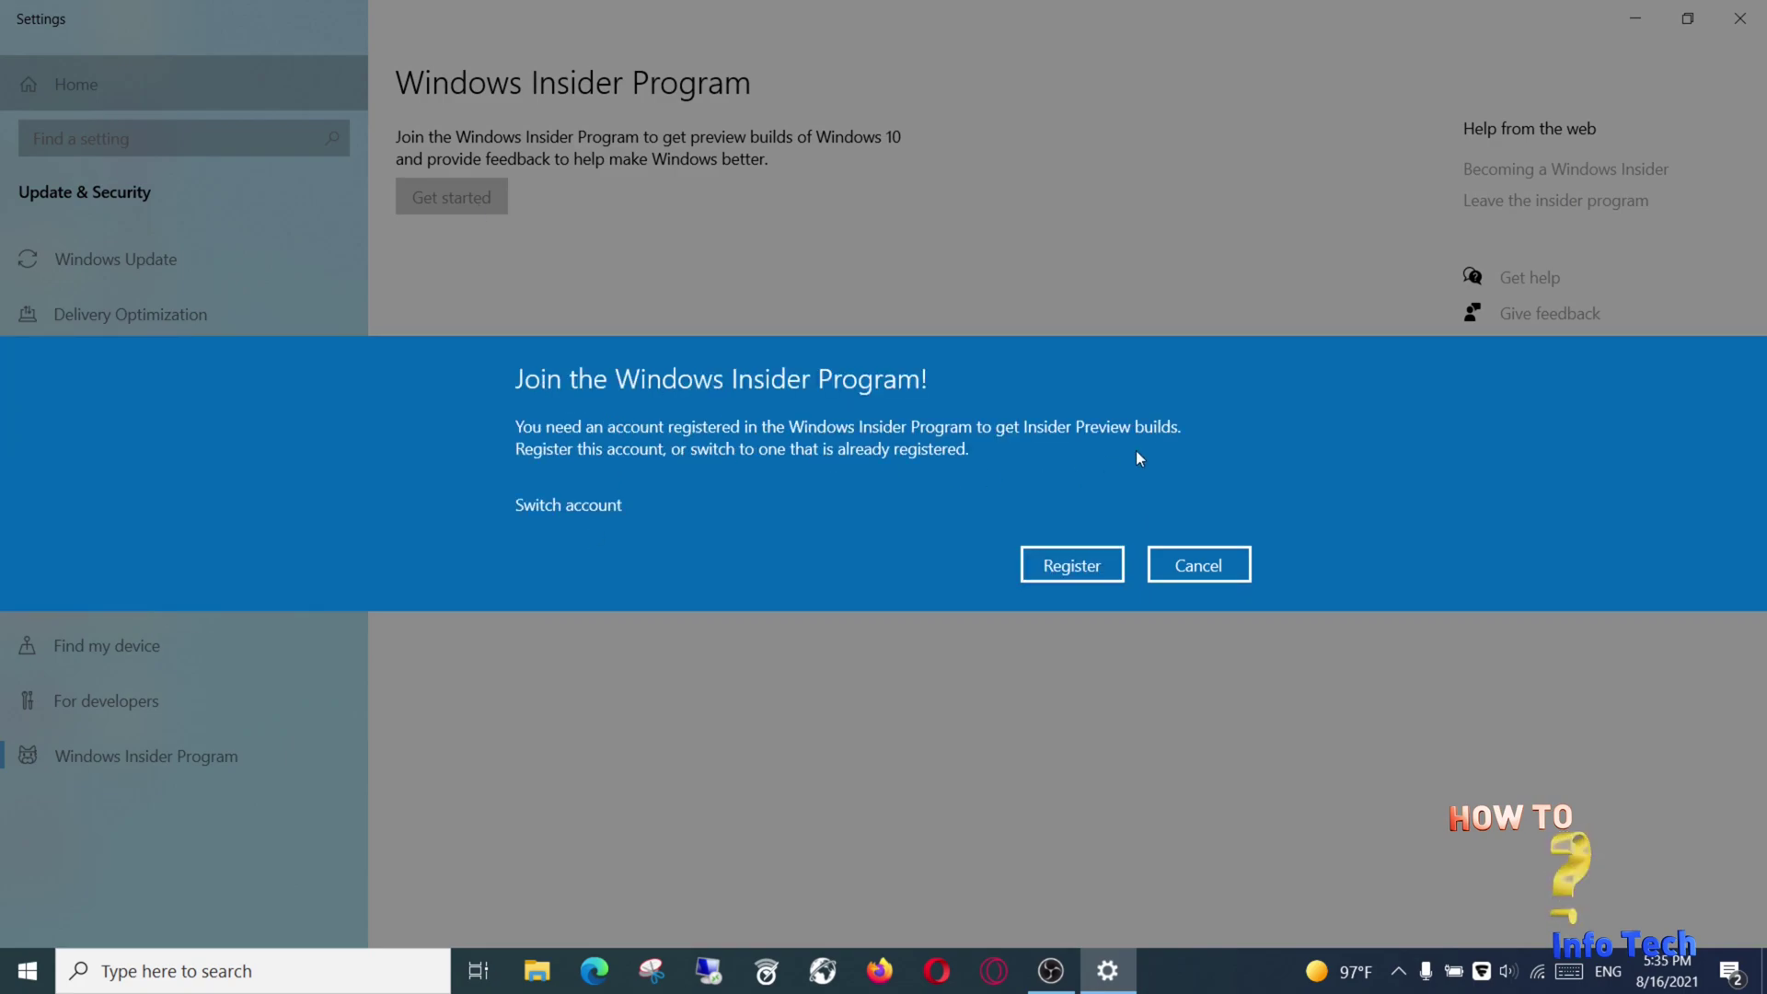
left_click(1075, 566)
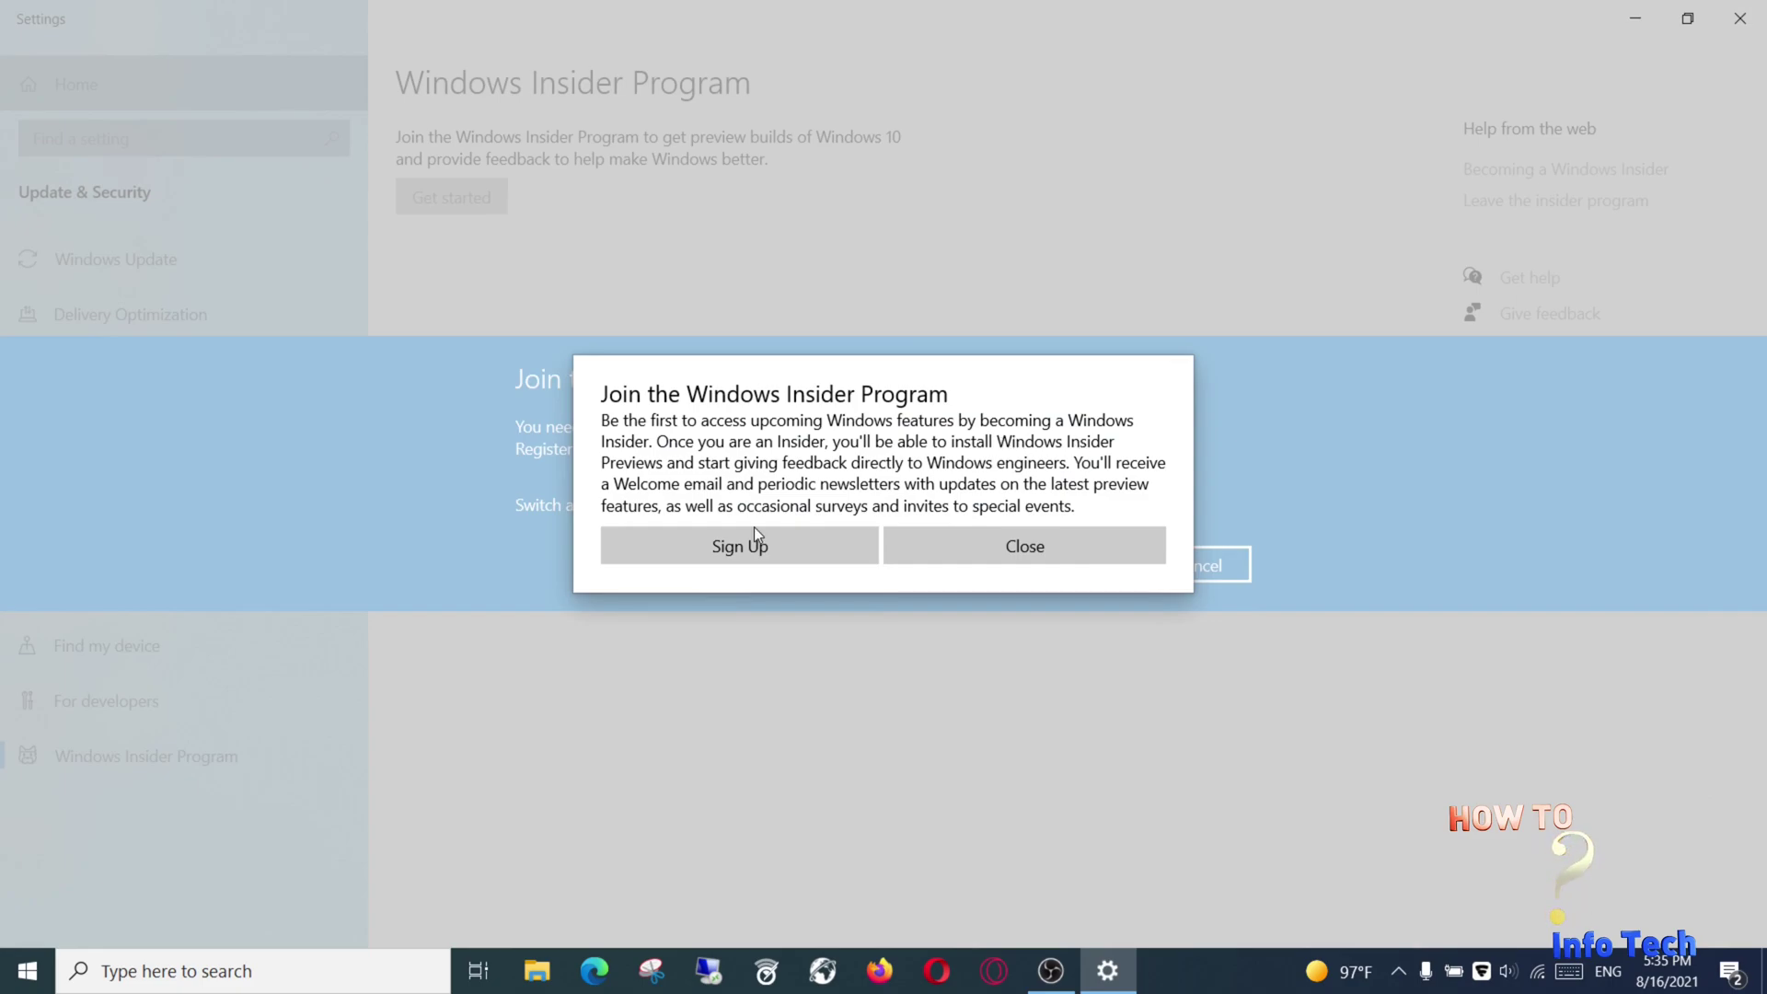
left_click(750, 552)
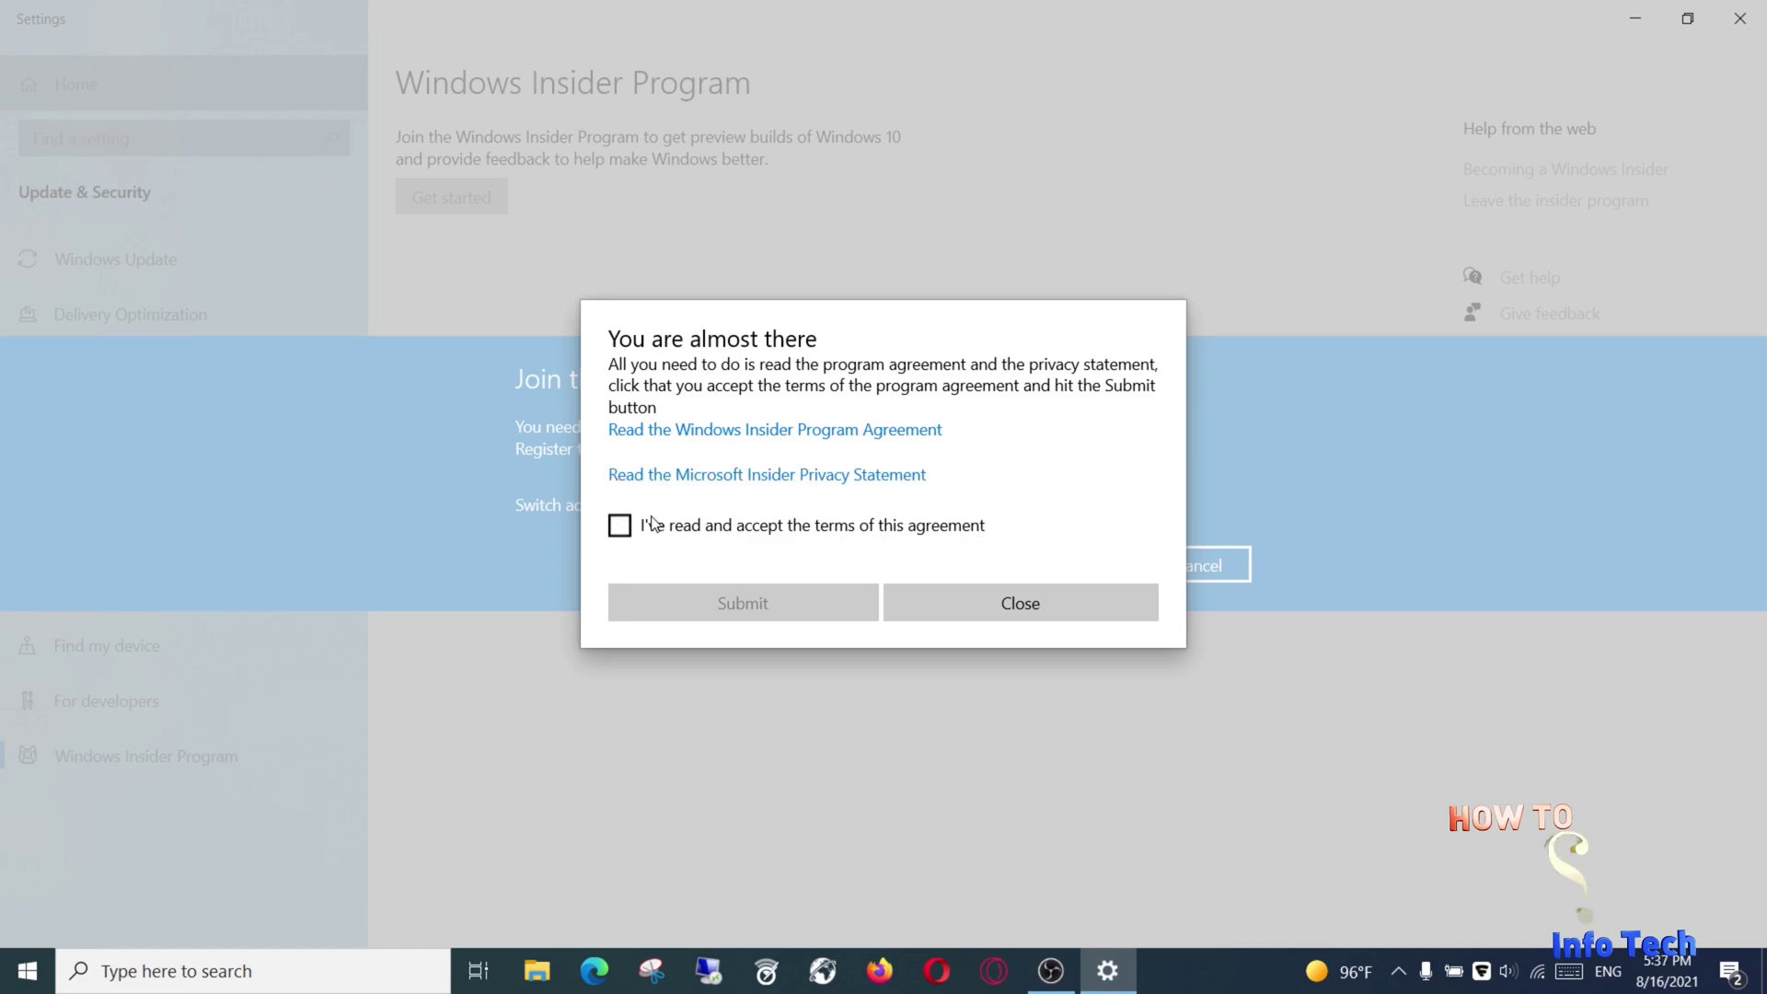
left_click(620, 525)
left_click(742, 603)
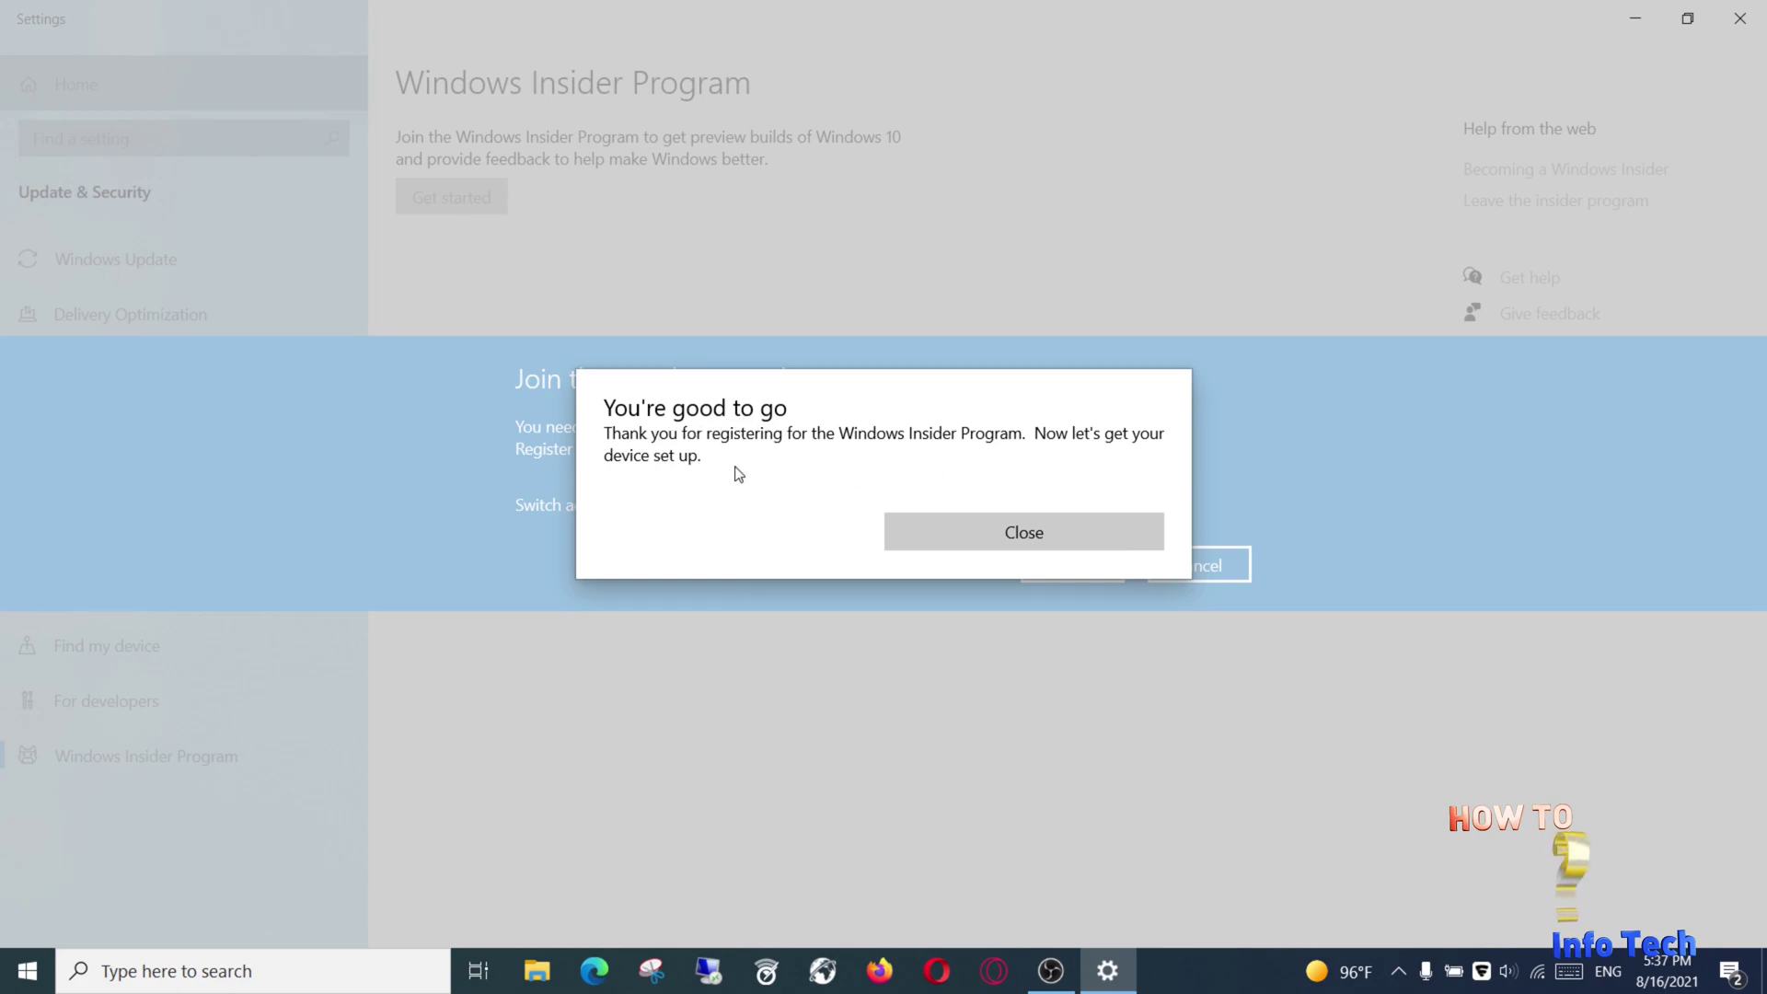
left_click(976, 532)
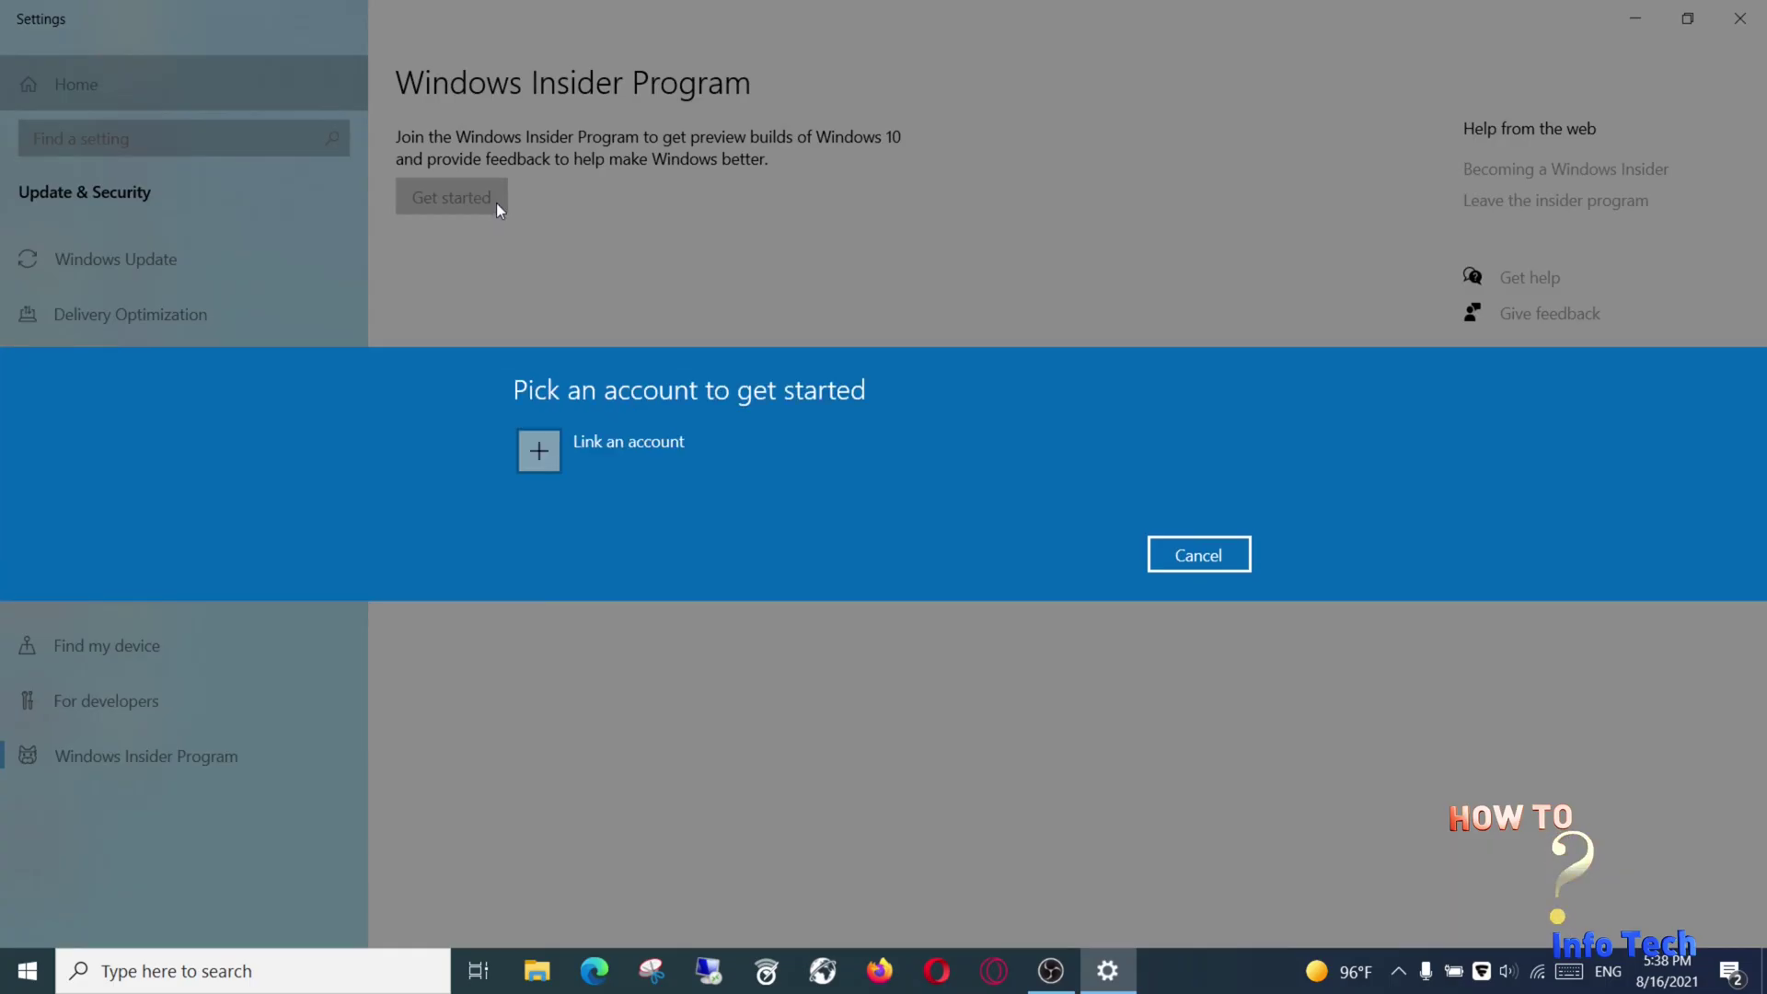
Link the Microsoft account to the Insider Program and continue.
left_click(562, 444)
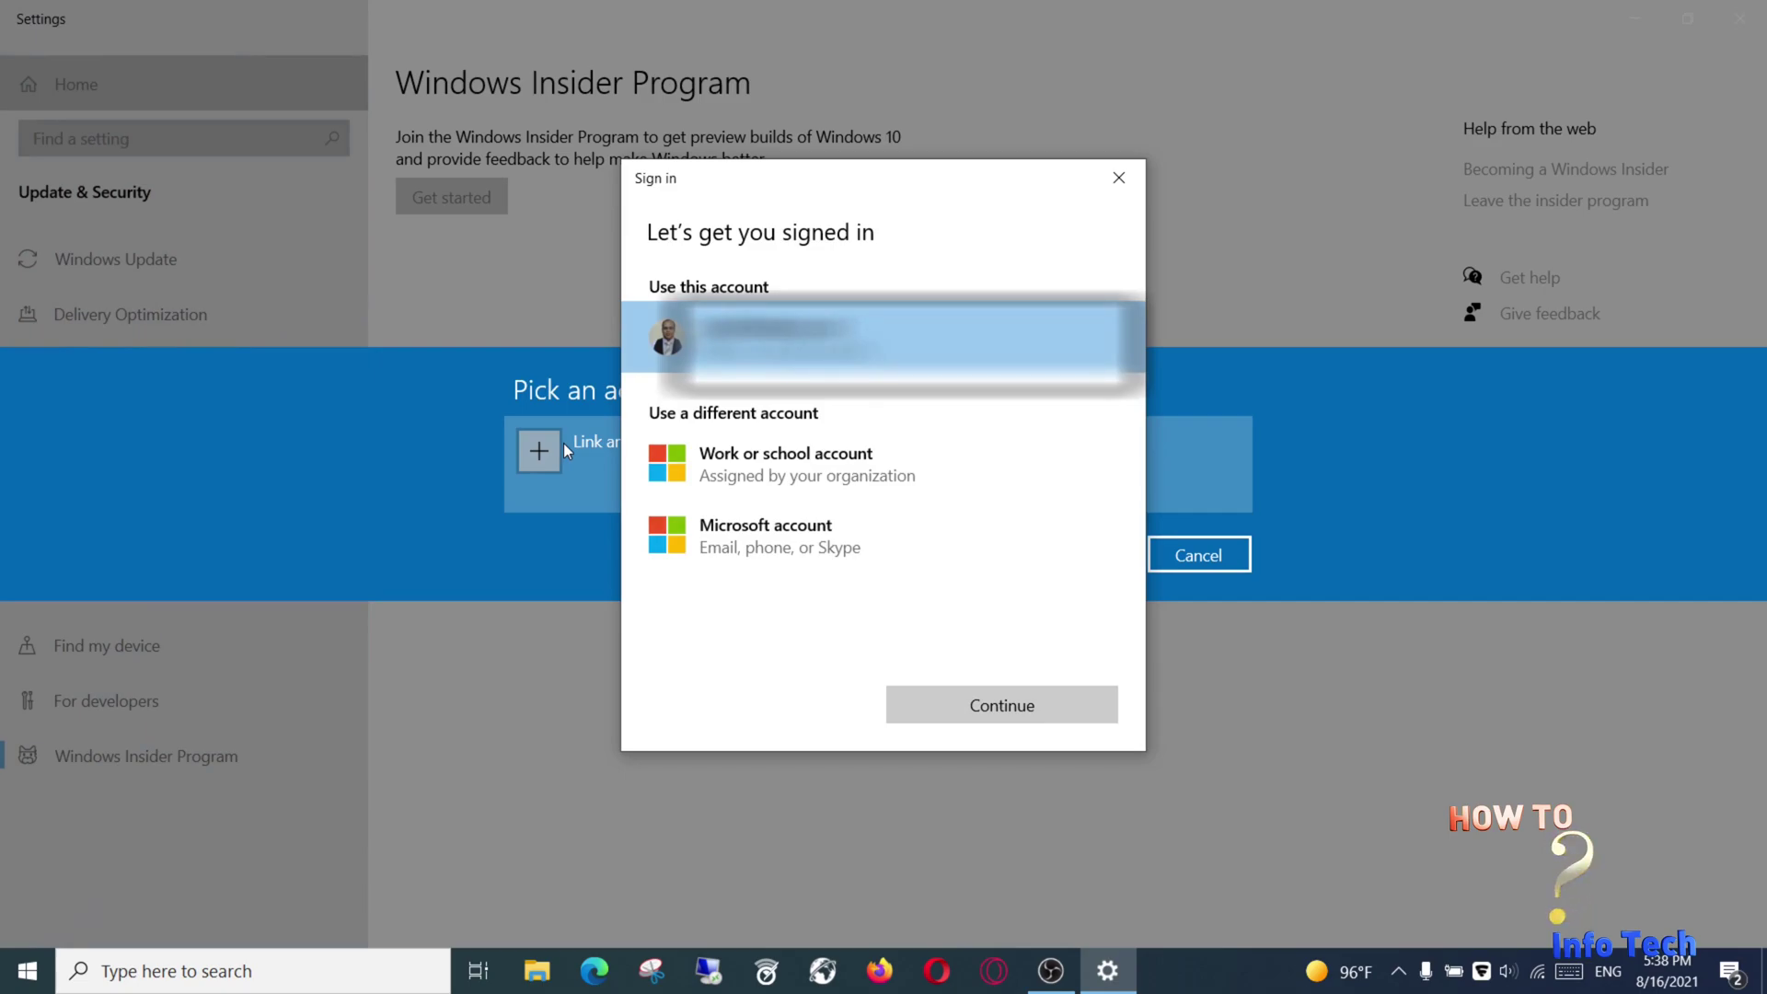
left_click(926, 703)
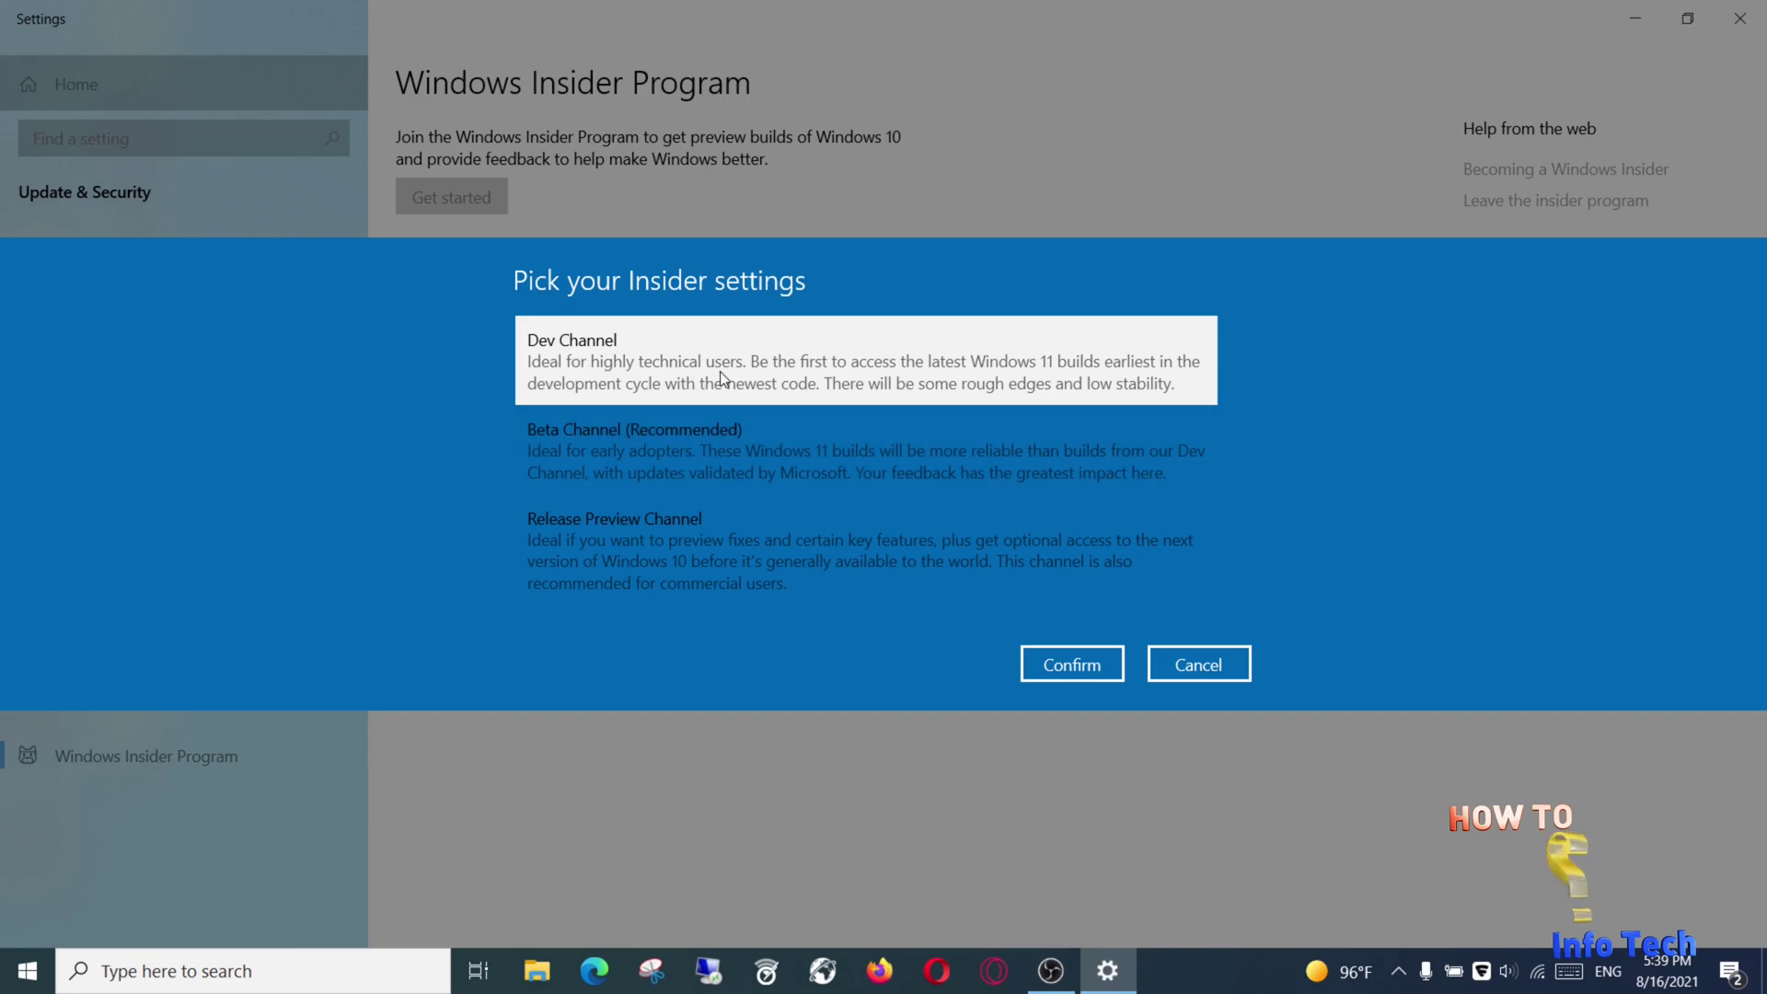
Choose the Beta Channel (Recommended), confirm both prompts, restart, then search for Windows Update.
left_click(665, 447)
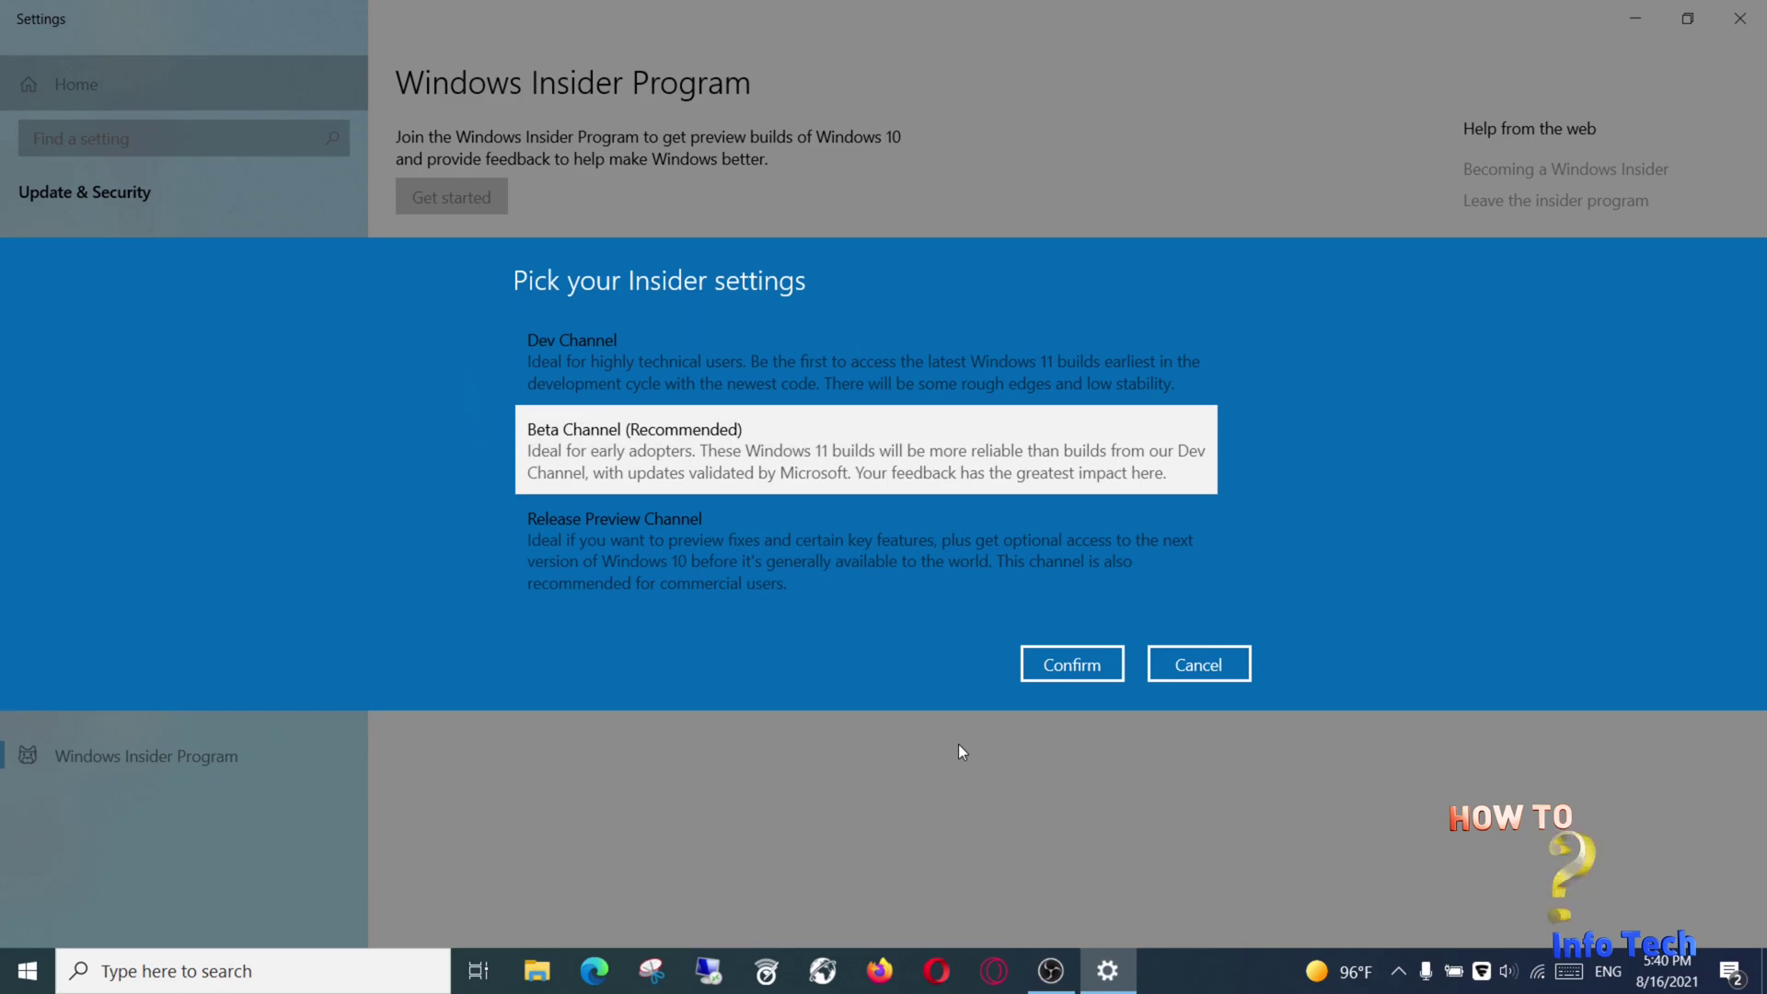
left_click(1060, 669)
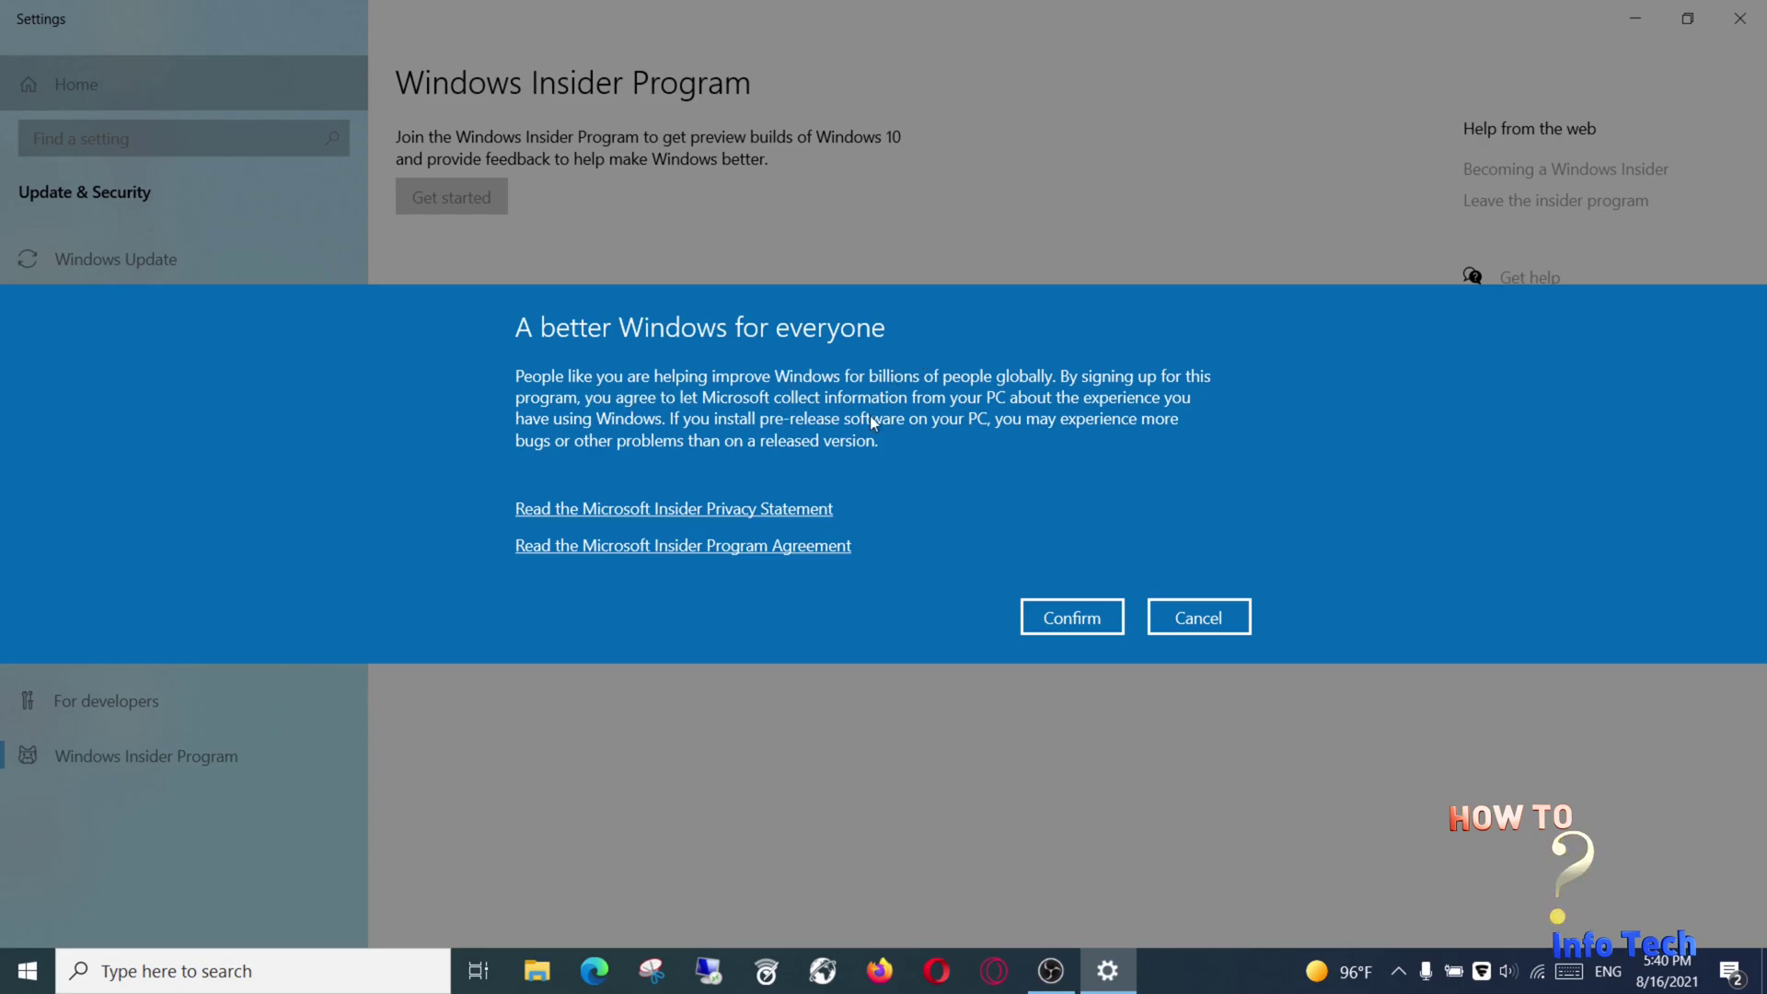
left_click(1054, 624)
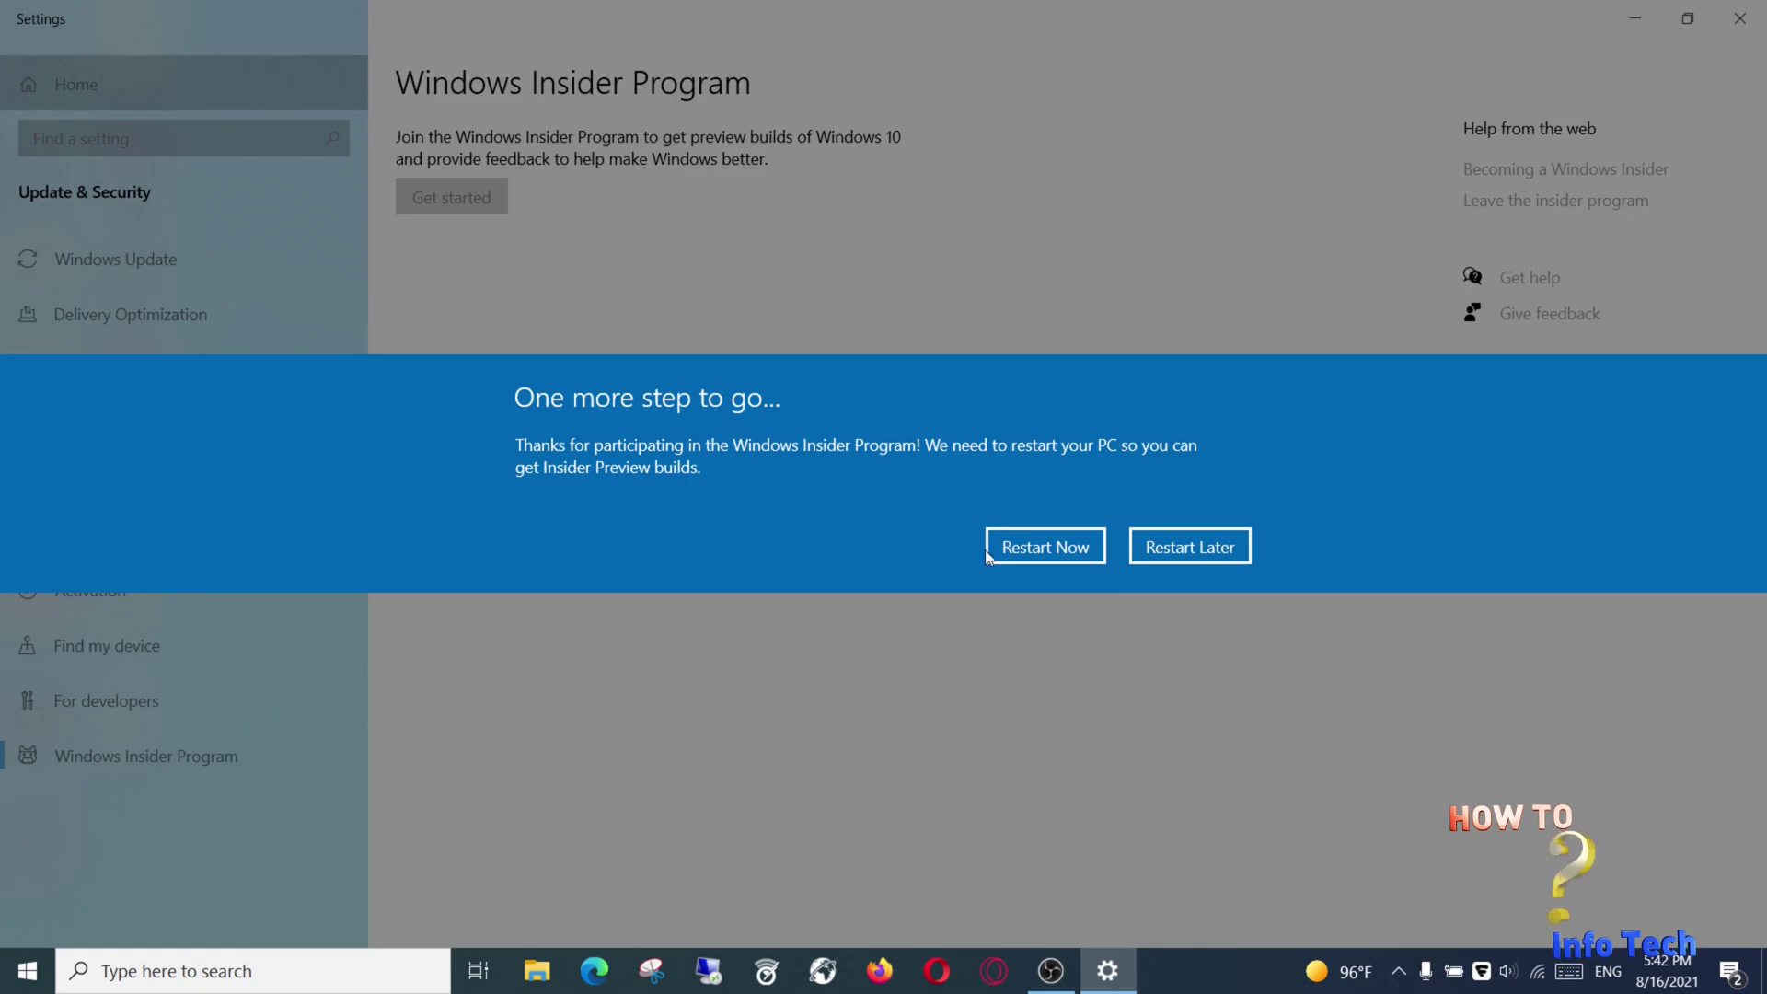
left_click(1020, 552)
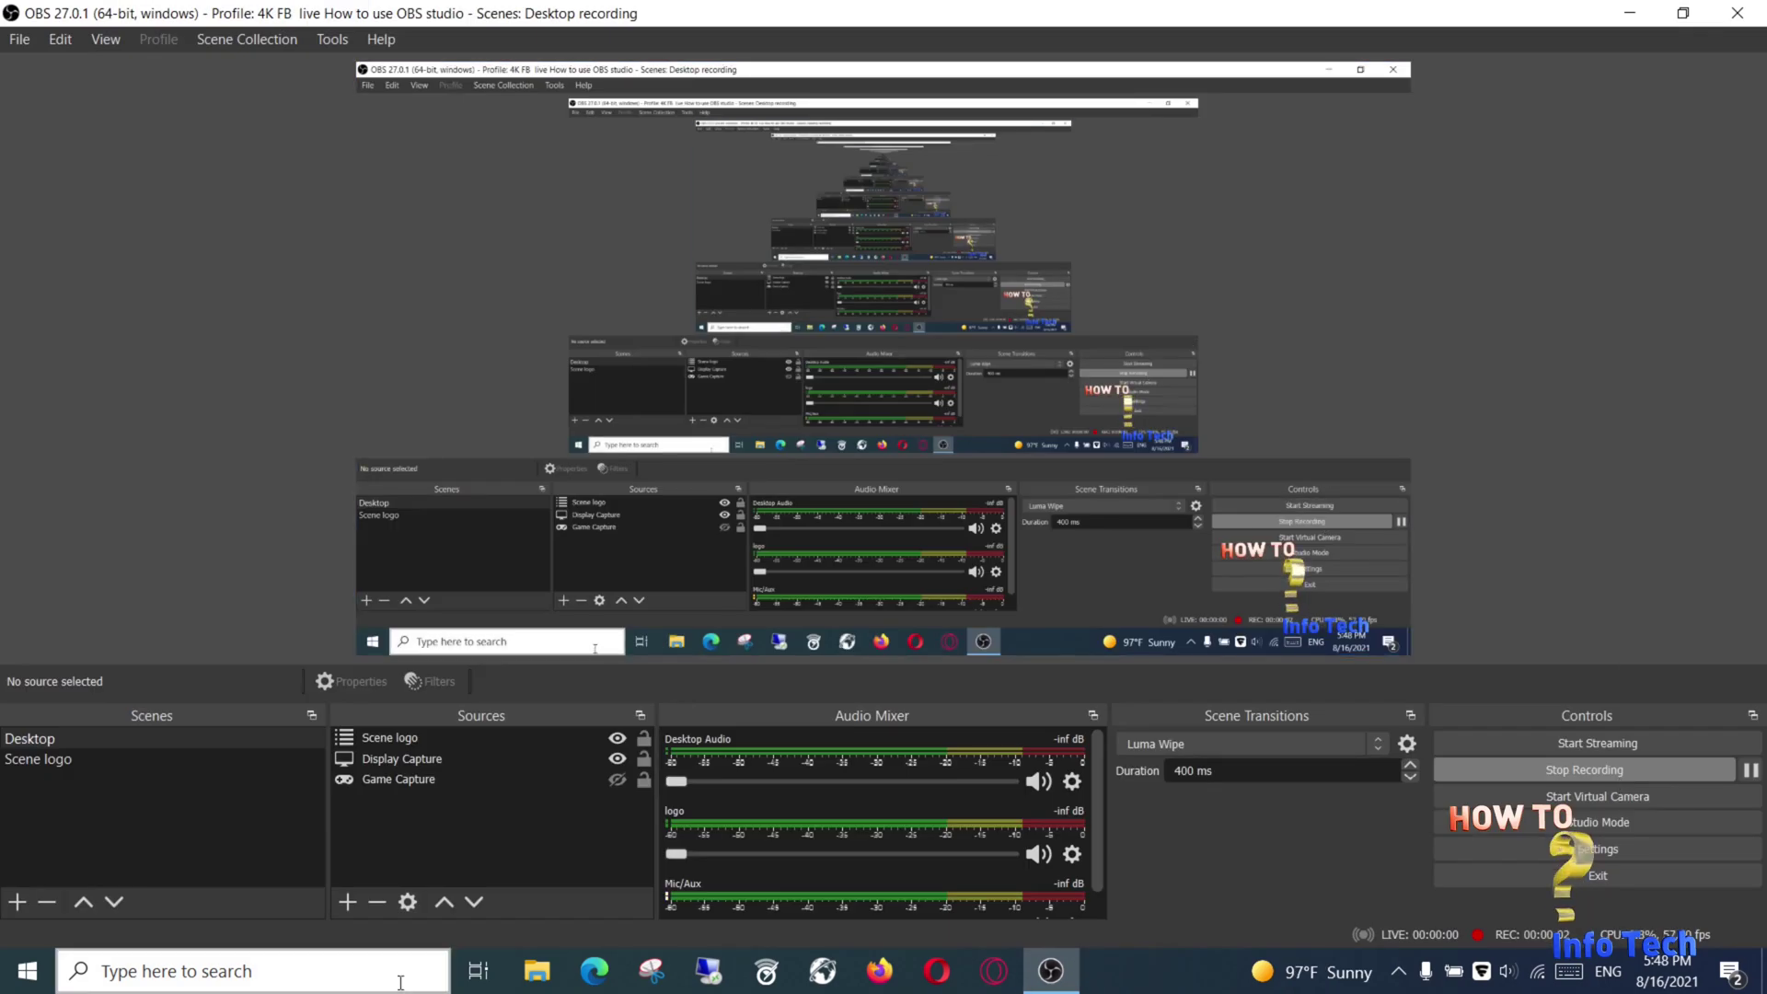
left_click(399, 981)
type("wi")
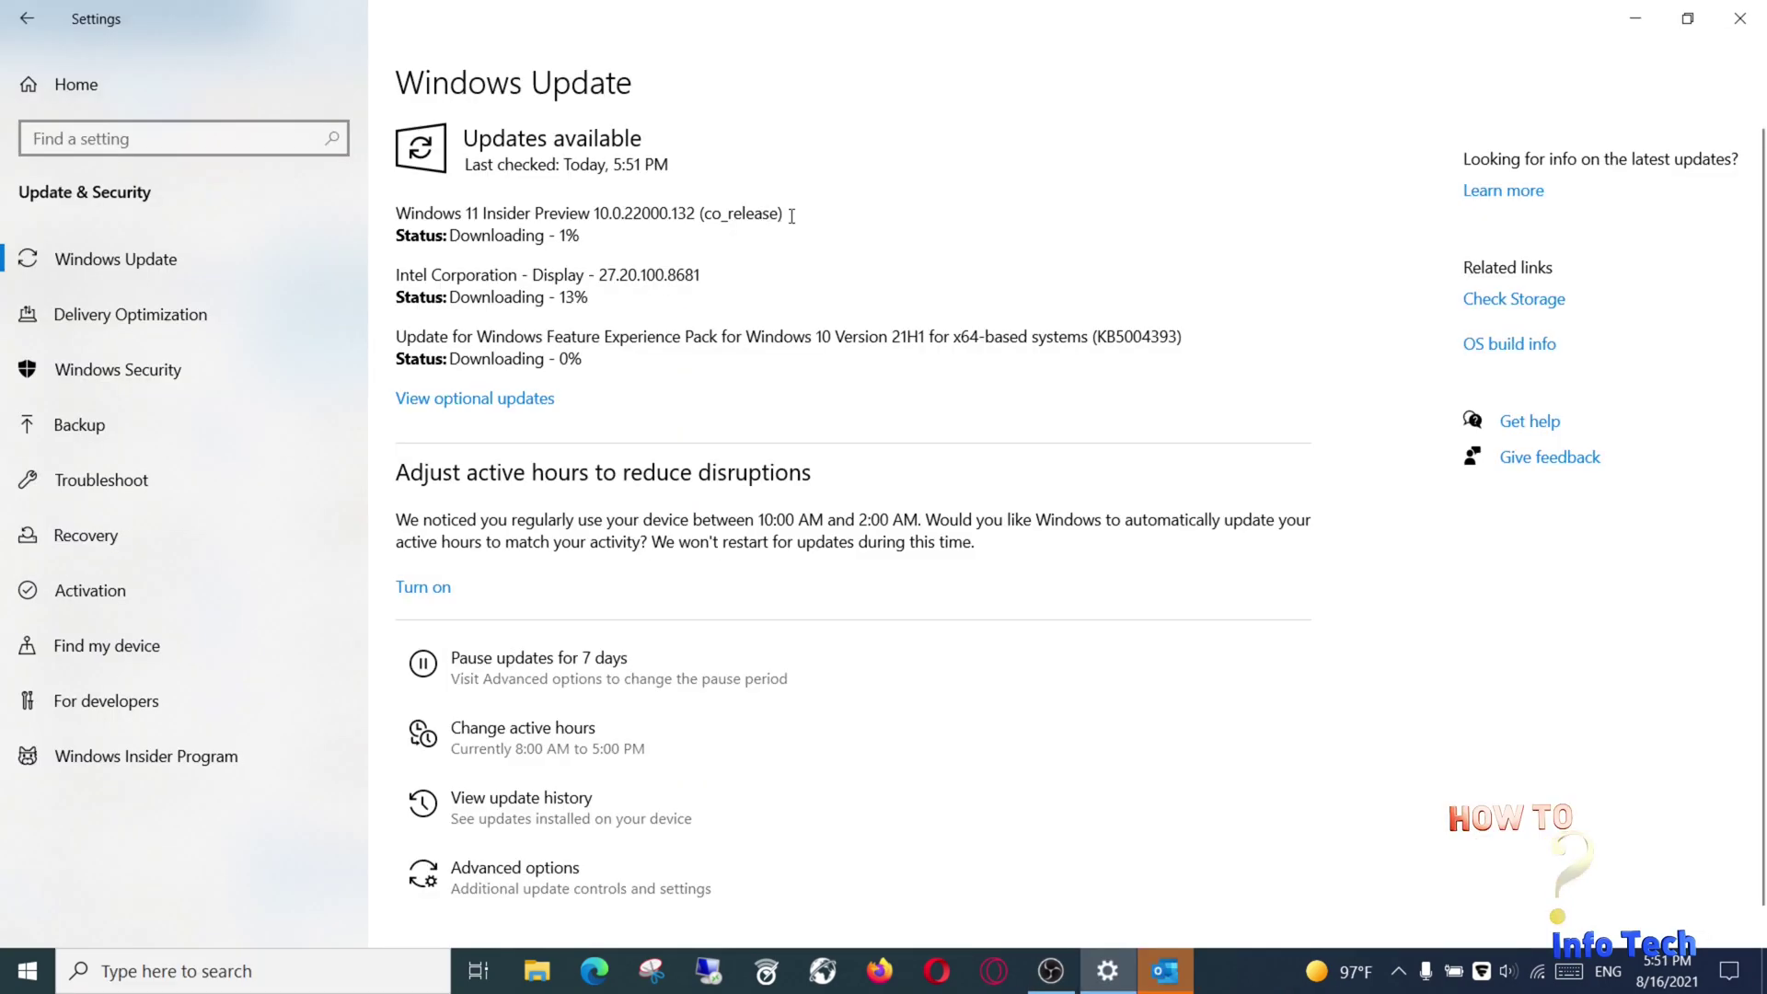